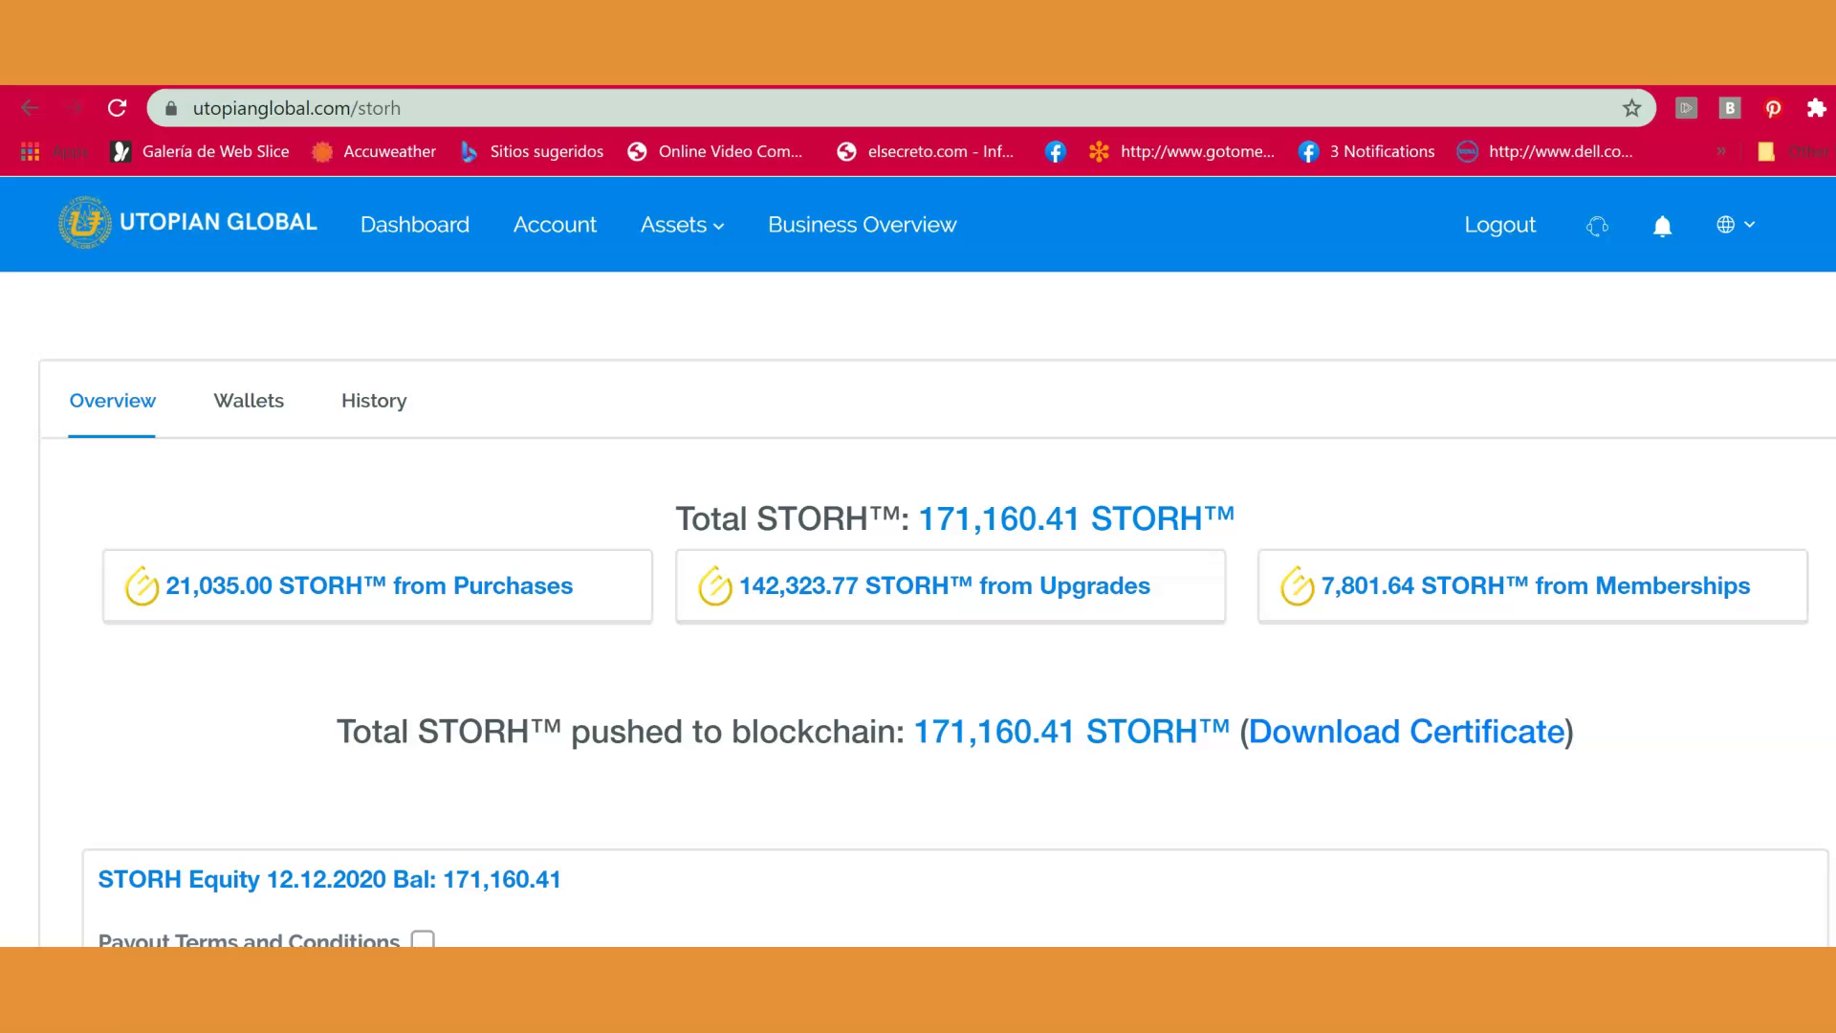
- Open the History section of the STORH asset in the Utopian Global account
click(396, 418)
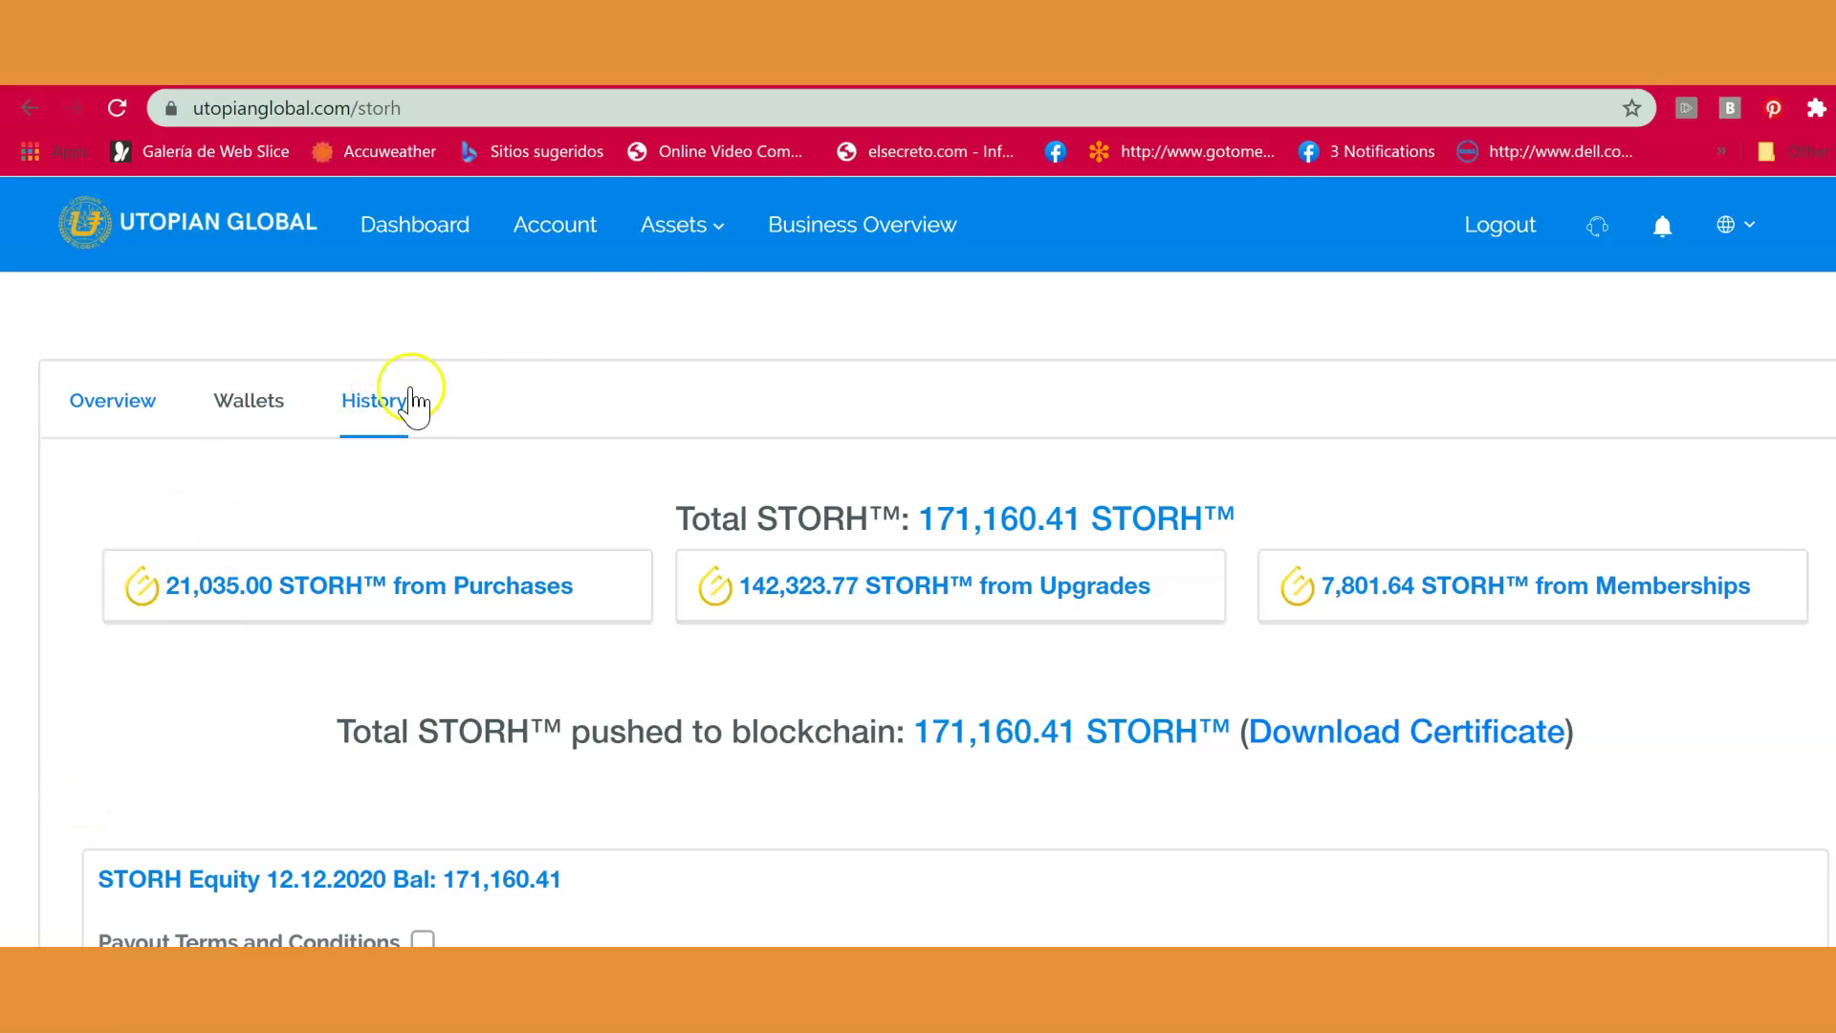
click(674, 228)
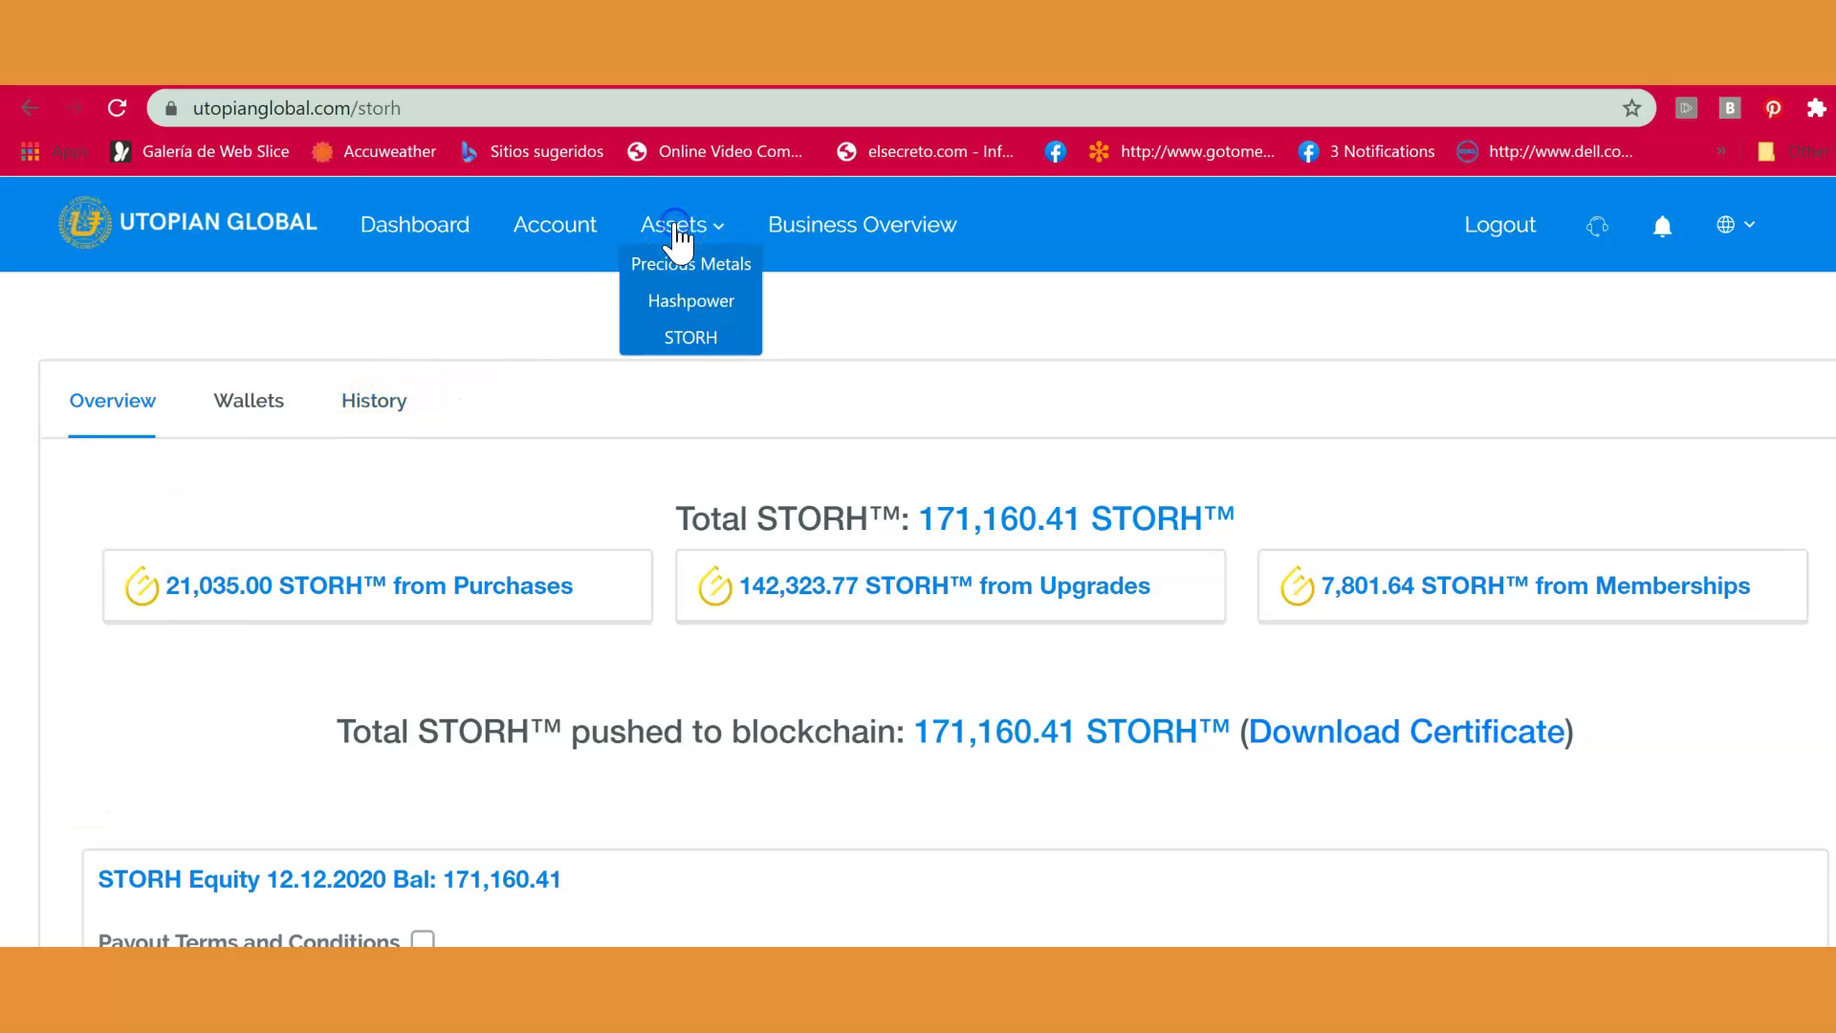
click(686, 340)
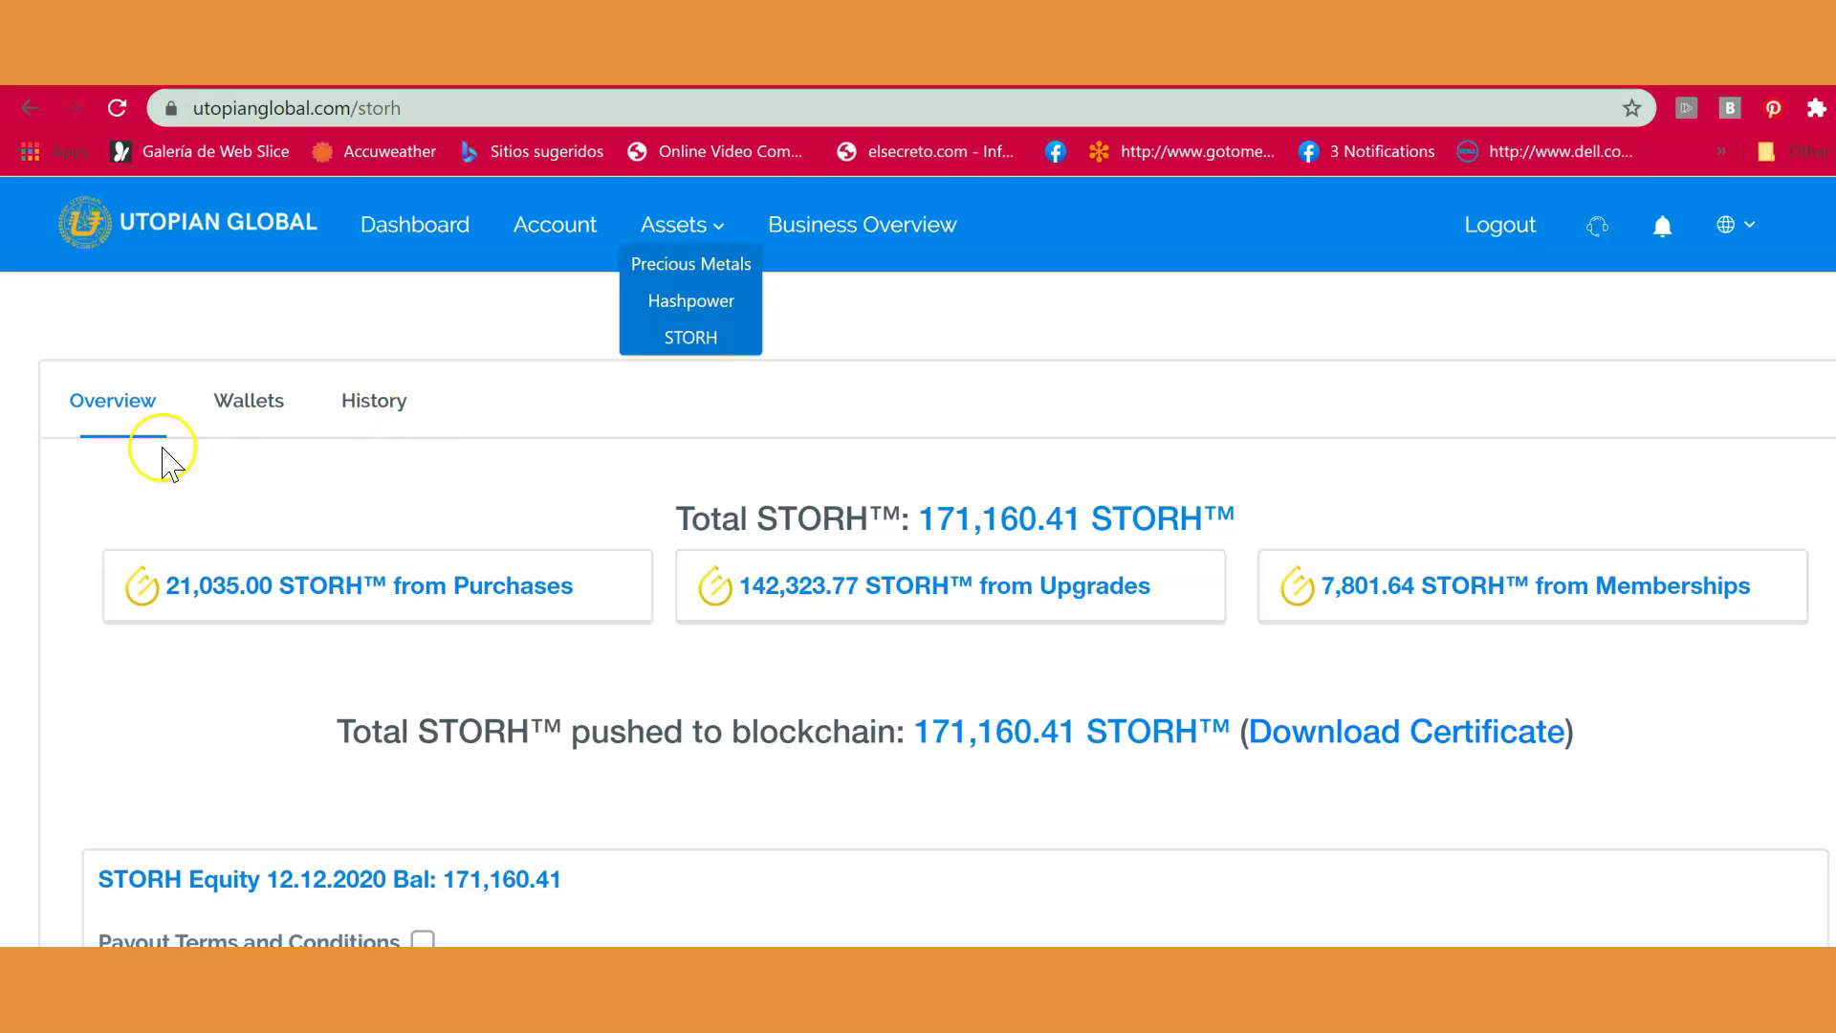
click(102, 421)
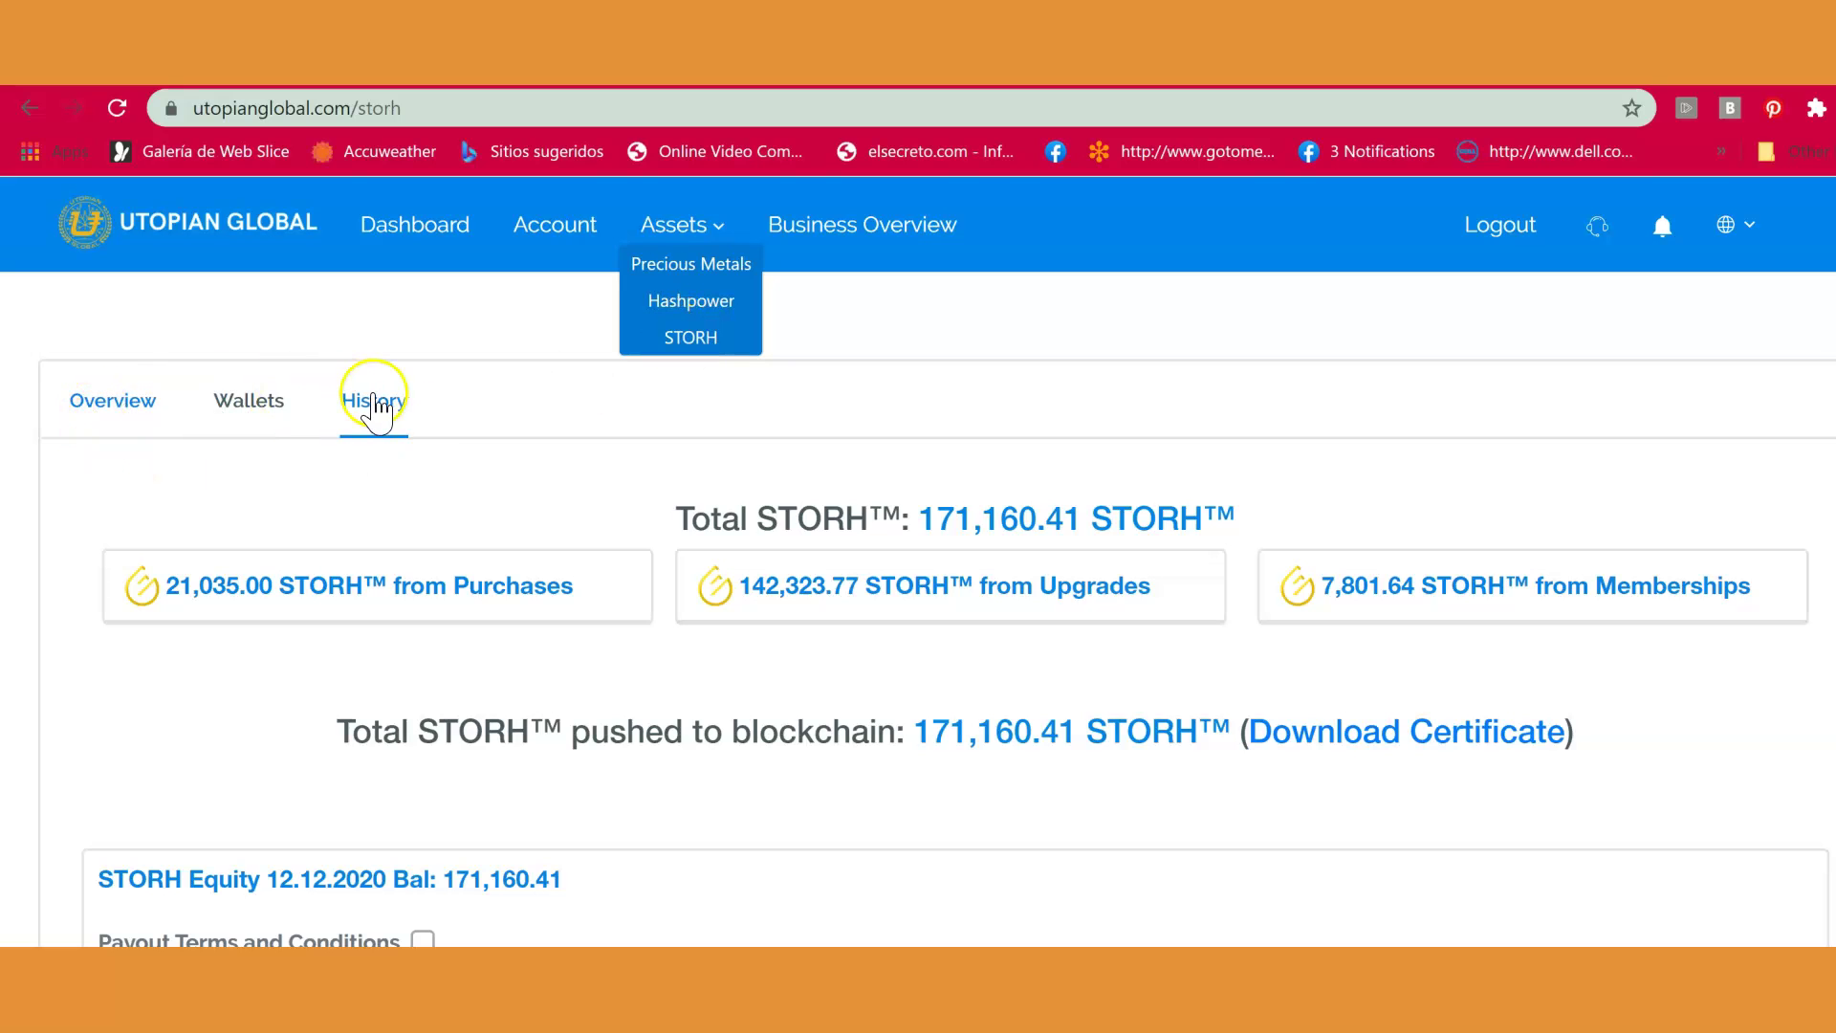
click(373, 402)
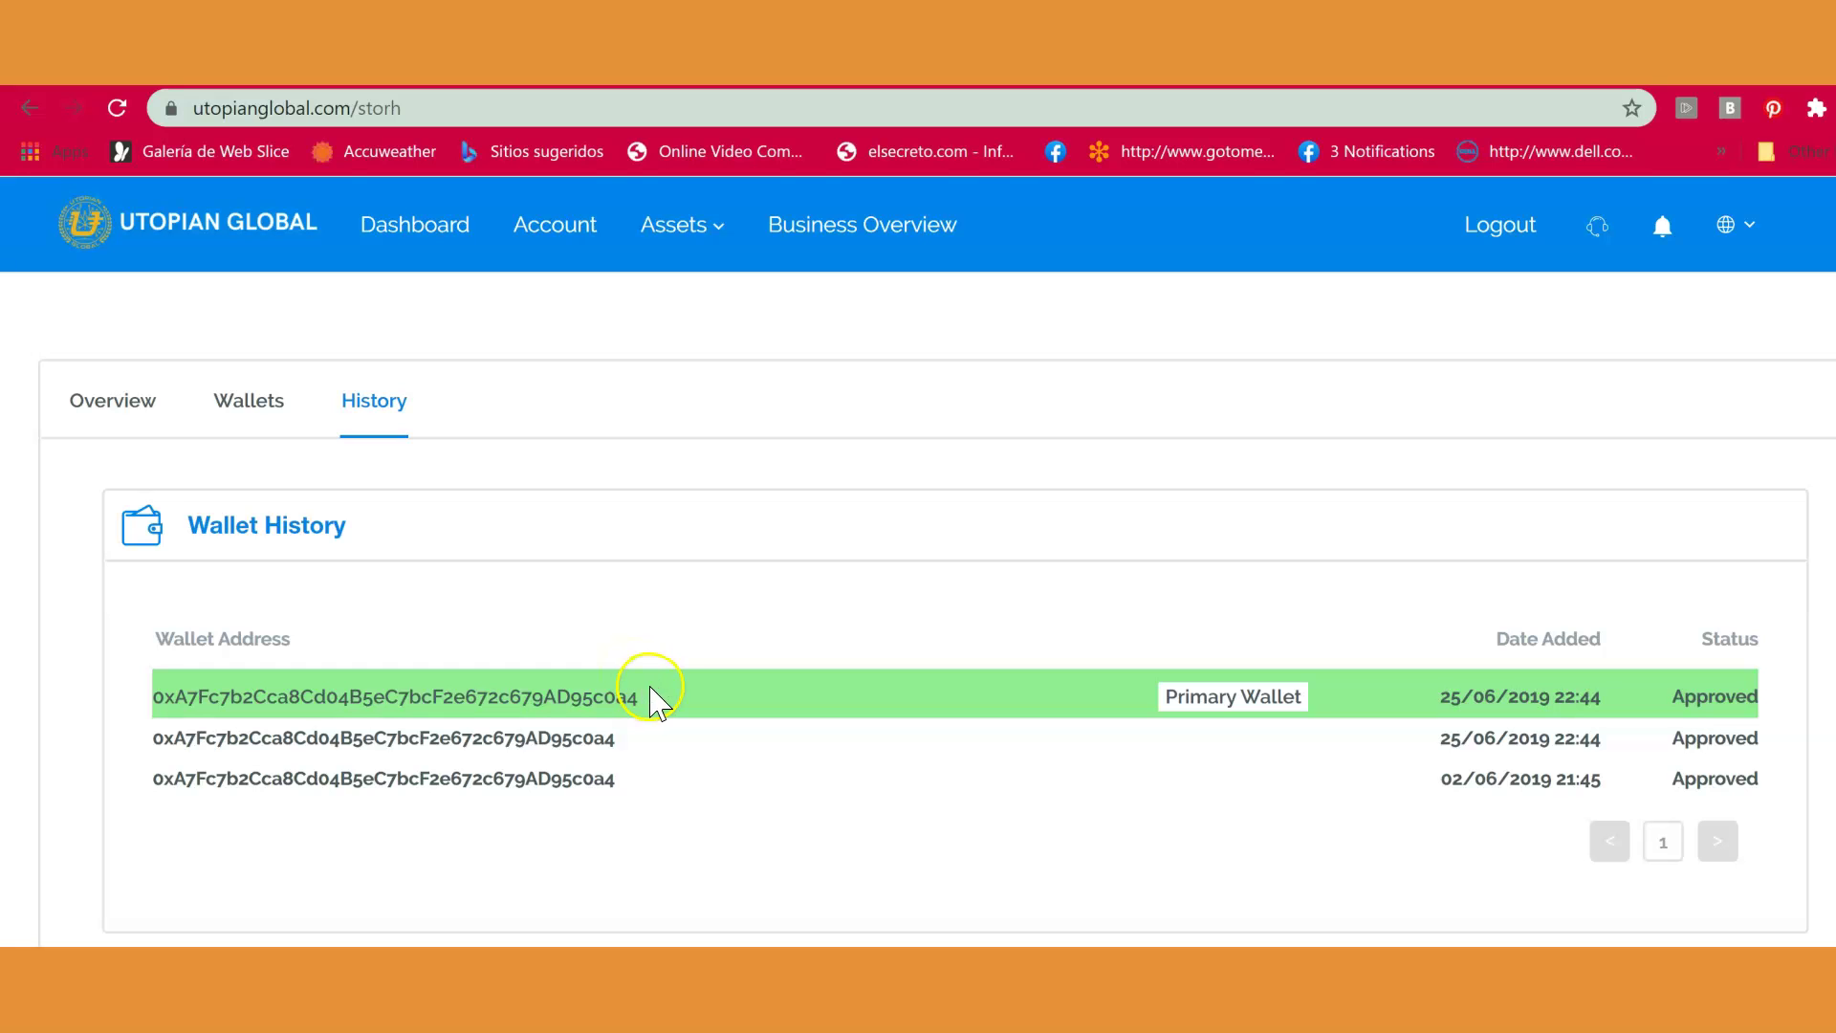
- Examine the wallet history and the STORH blockchain history for the primary wallet address and the executed transactions
scroll(950, 851, down, 4)
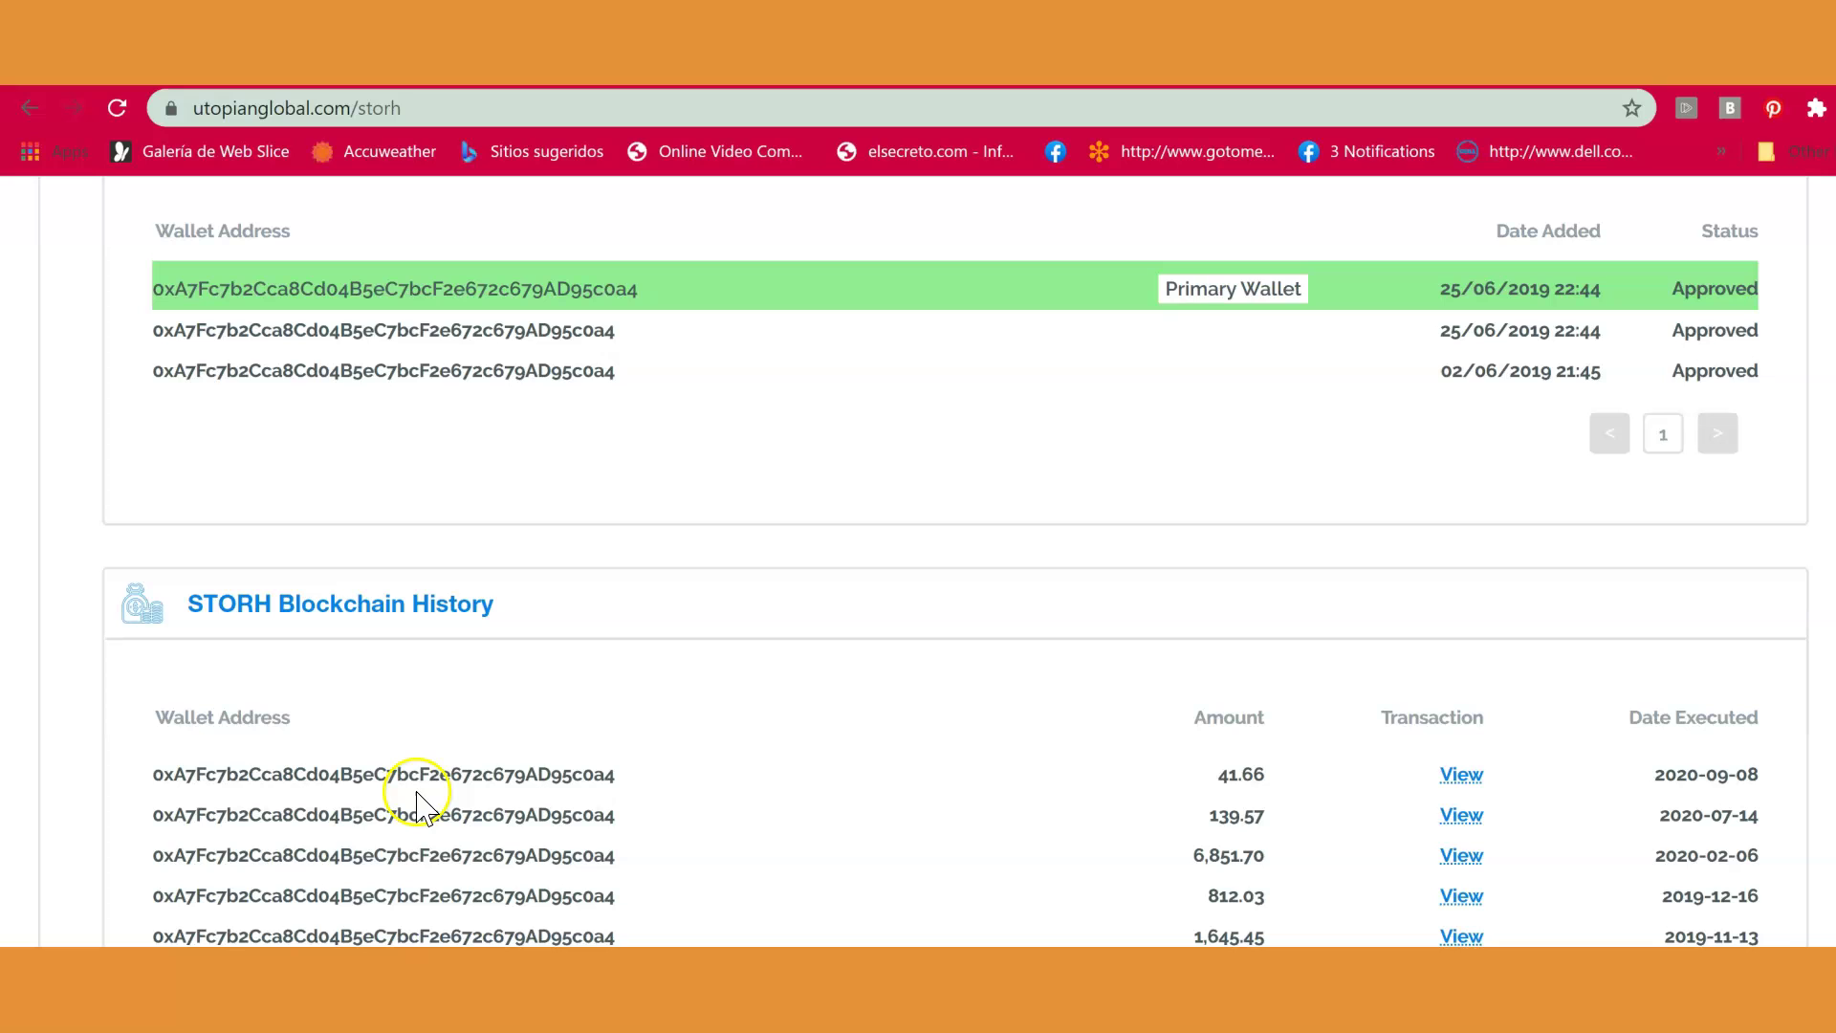
scroll(1099, 779, down, 1)
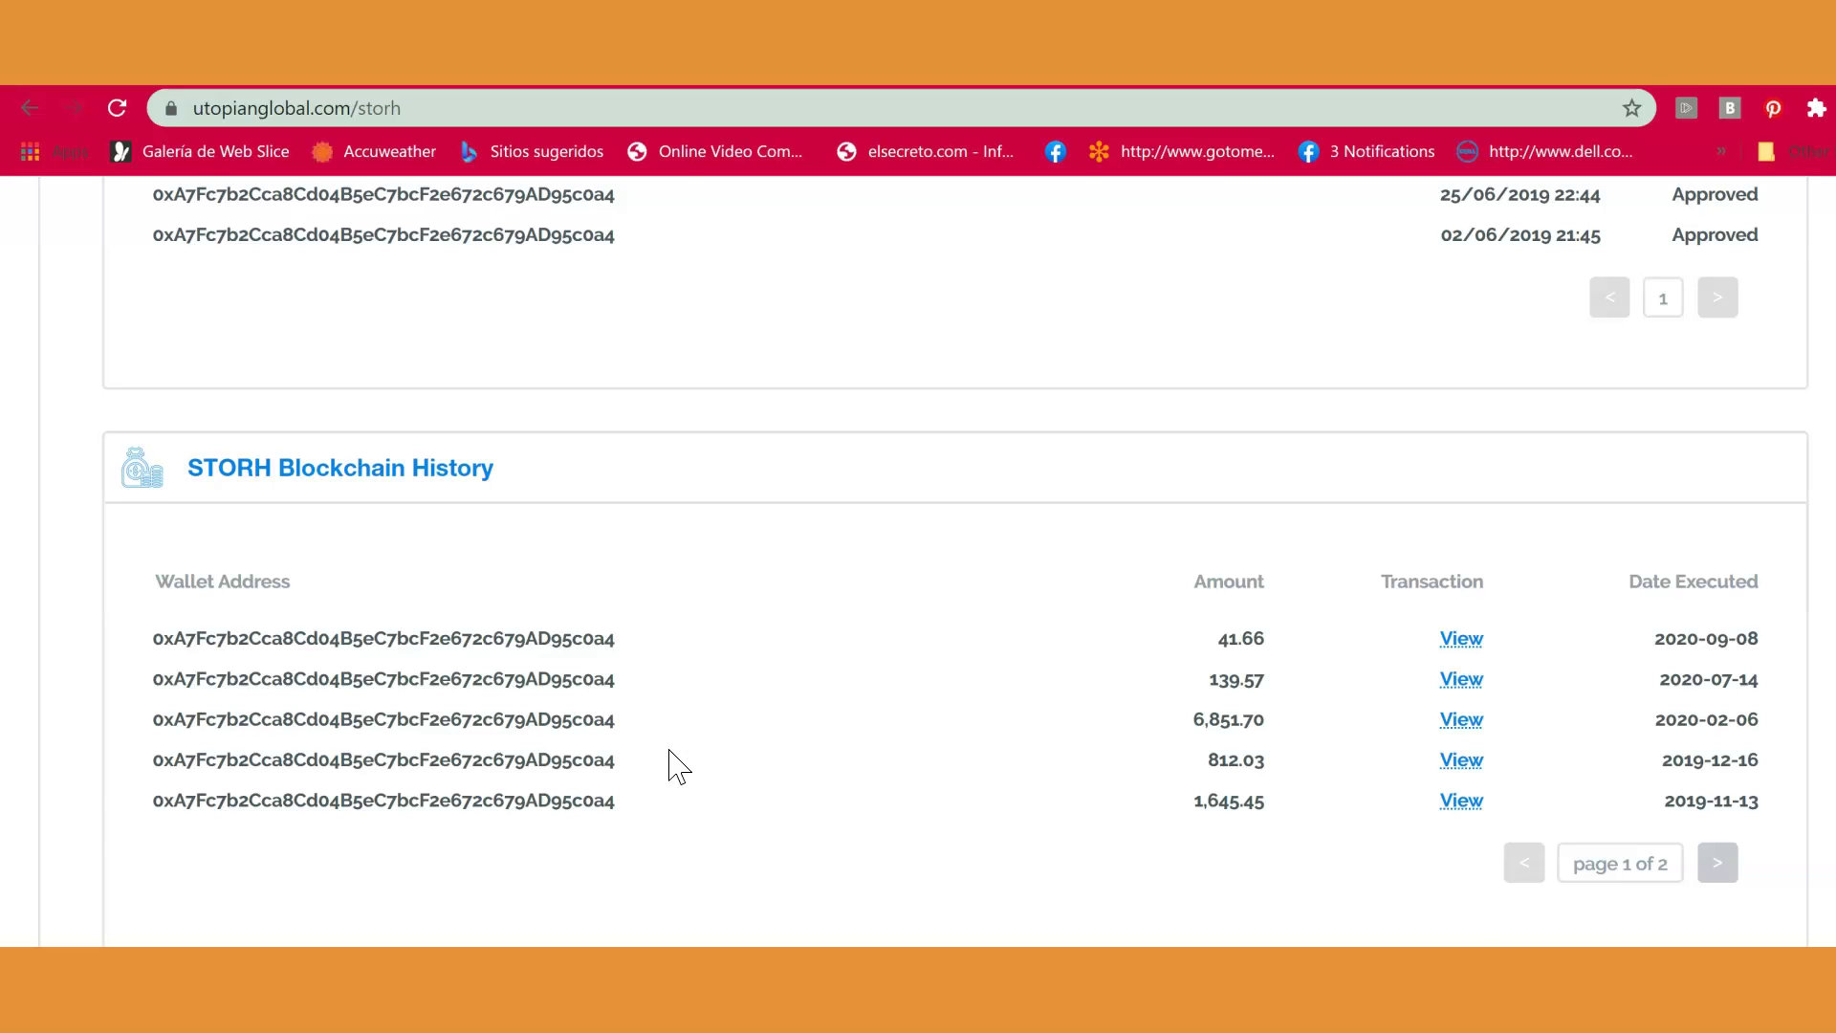
scroll(670, 770, up, 4)
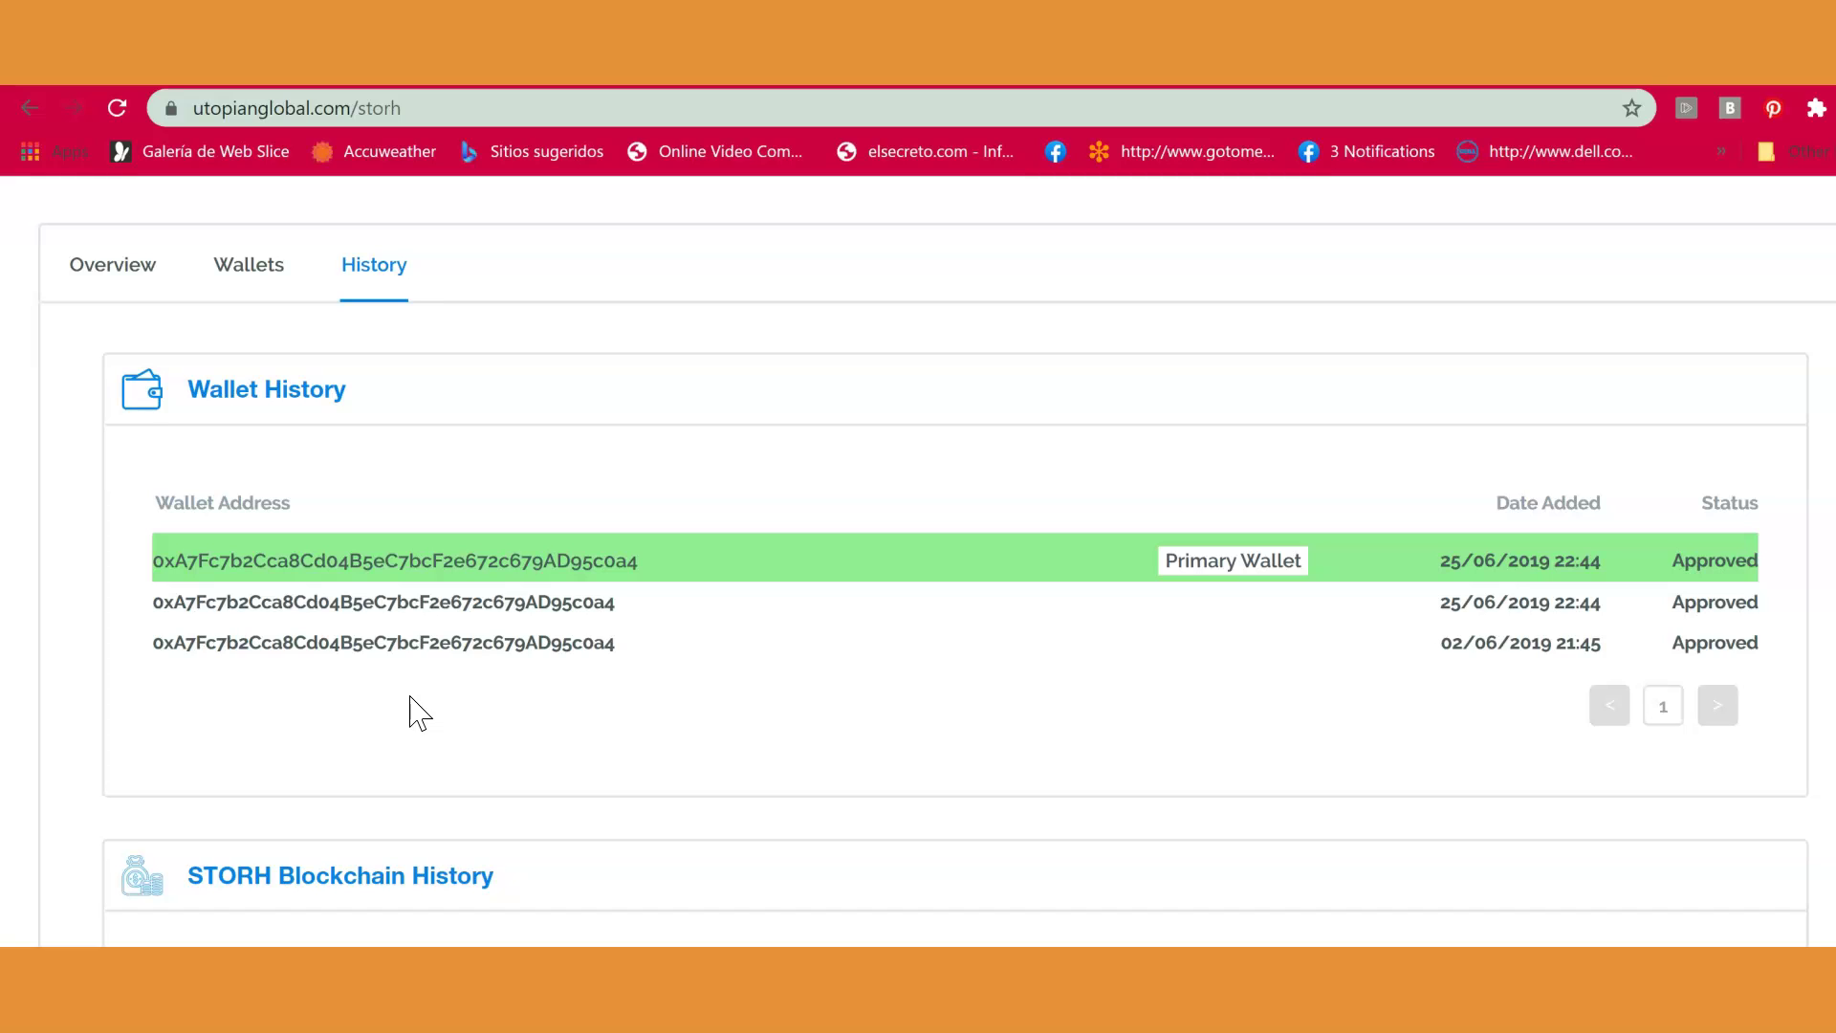
click(345, 699)
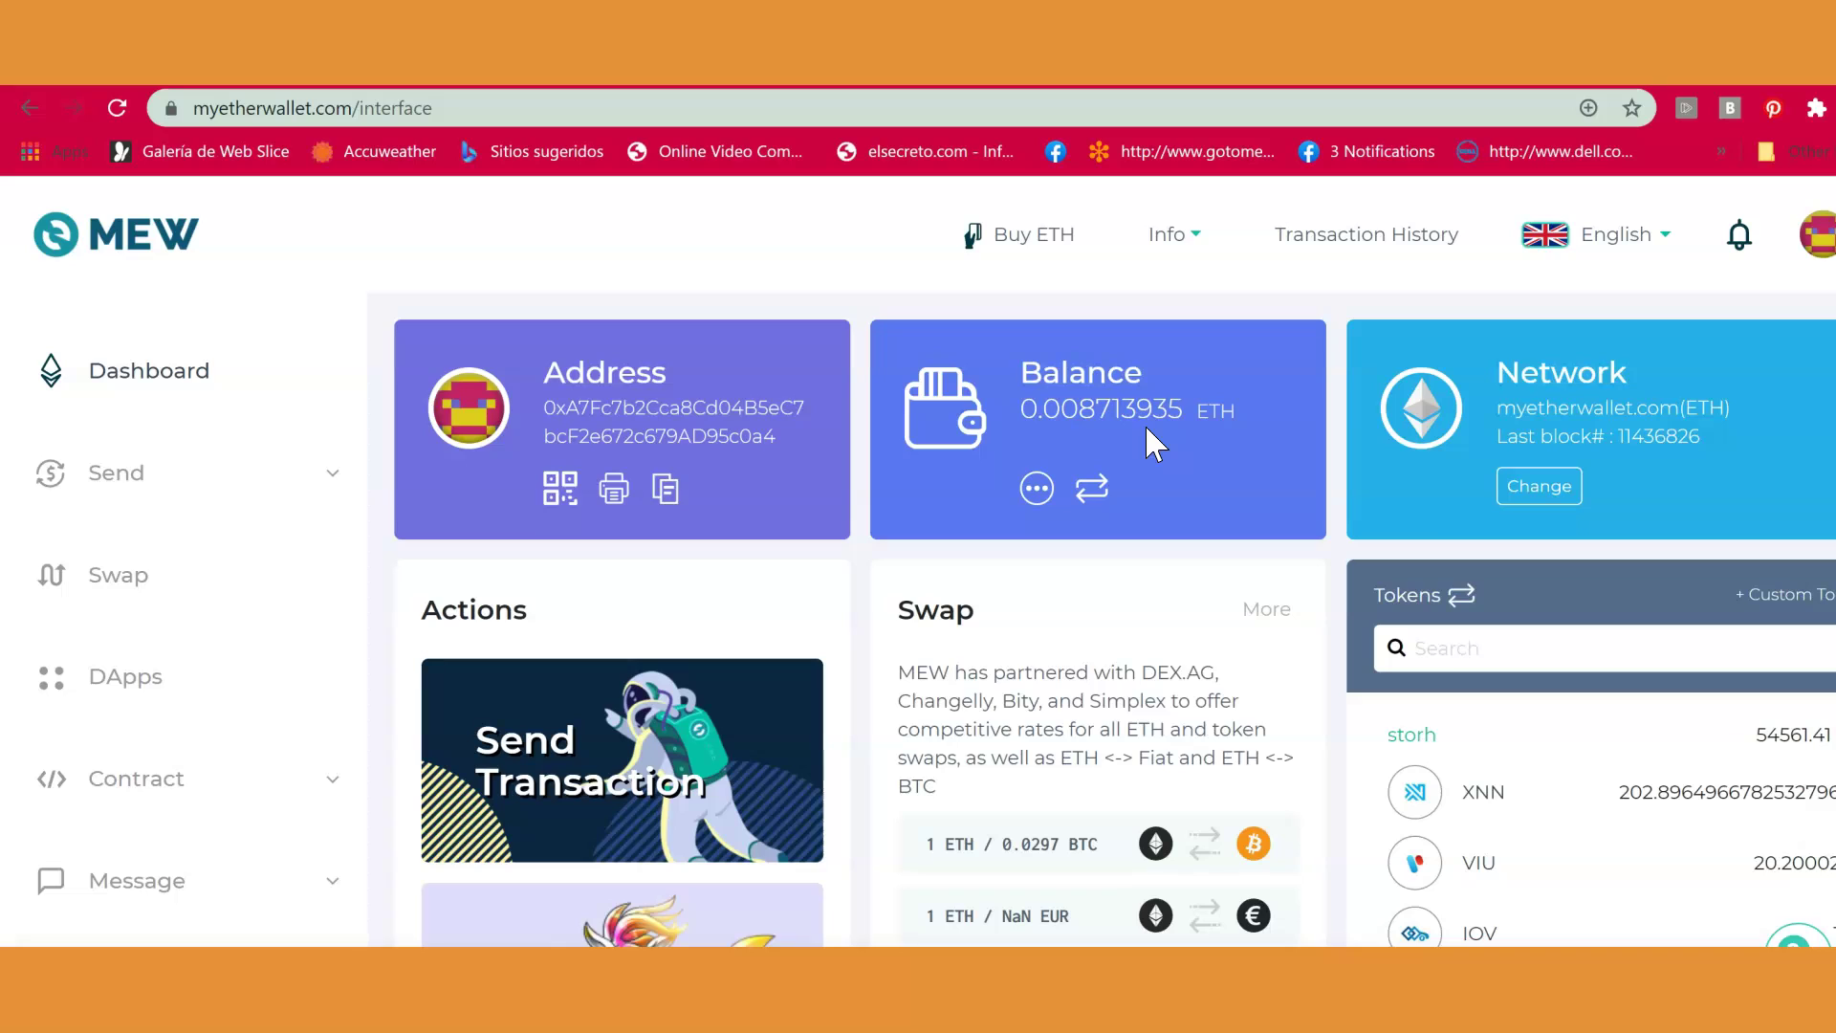
- On the MyEtherWallet dashboard, search the wallet's tokens for storh and check its balance
click(1428, 647)
text(storh)
click(1480, 742)
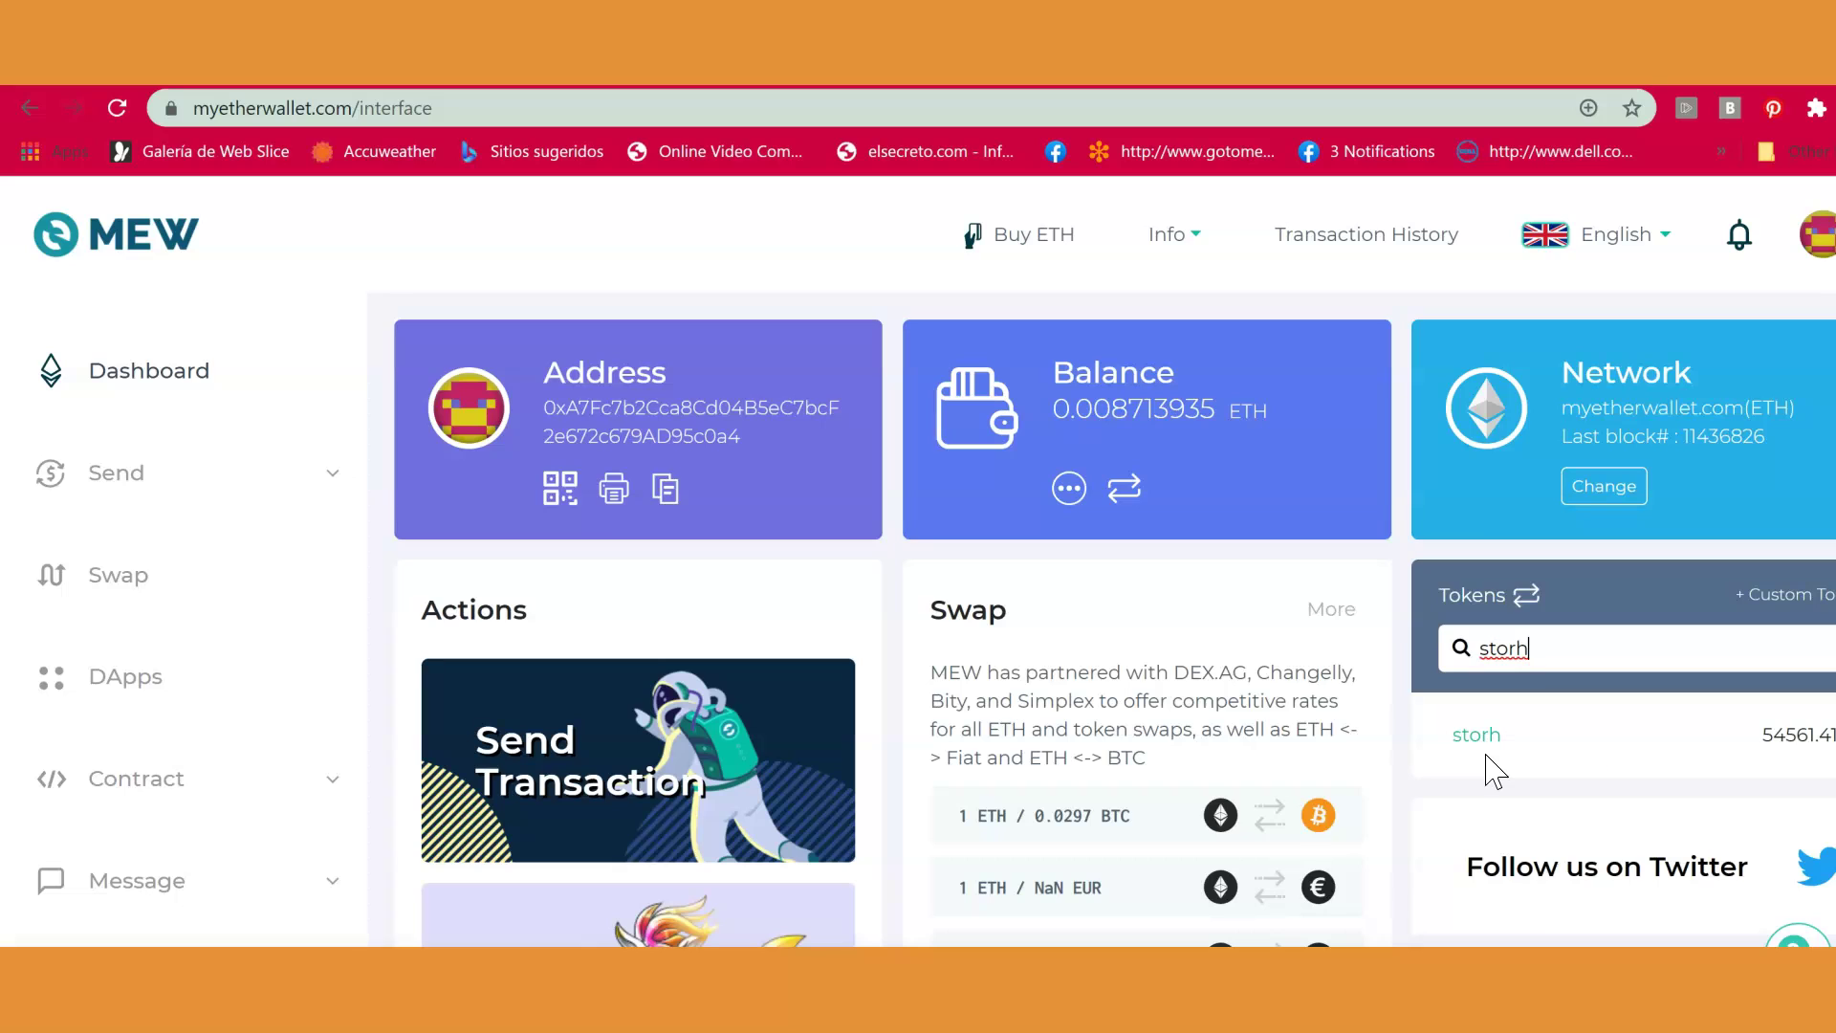
click(1767, 764)
click(1797, 763)
click(1636, 768)
- Start a send transaction and choose storh as the token type
click(176, 483)
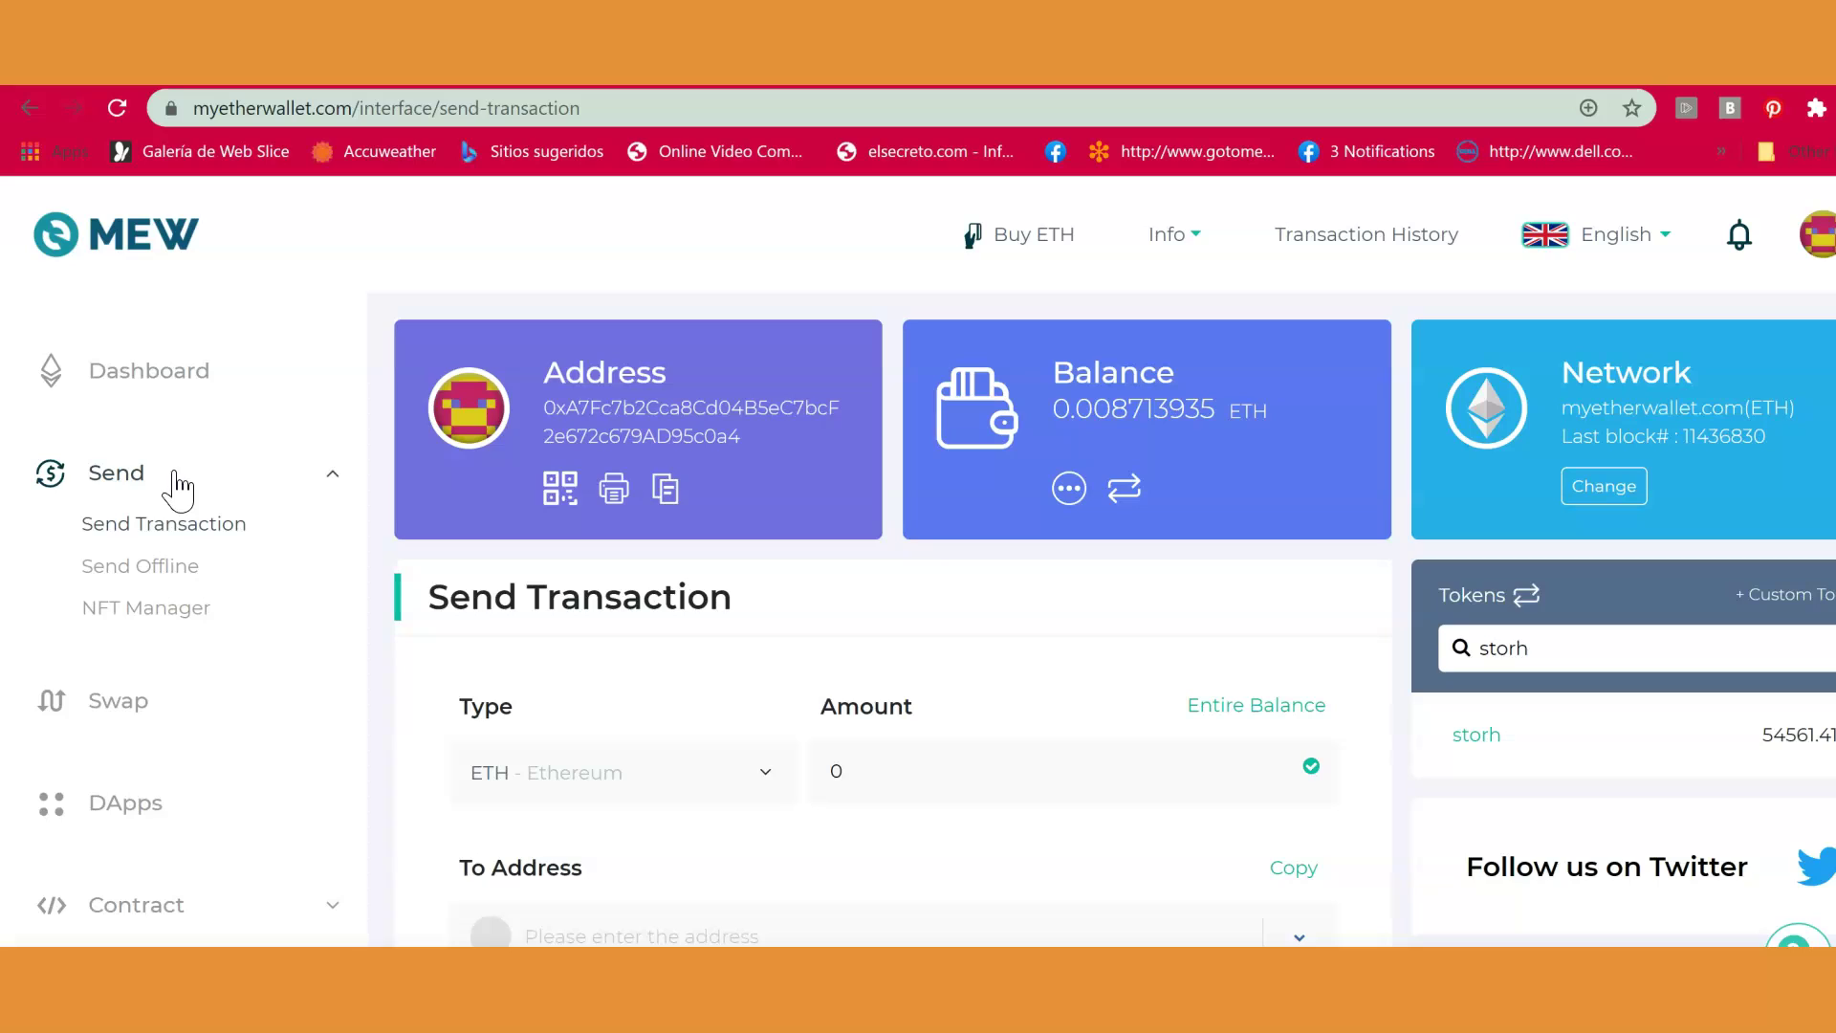
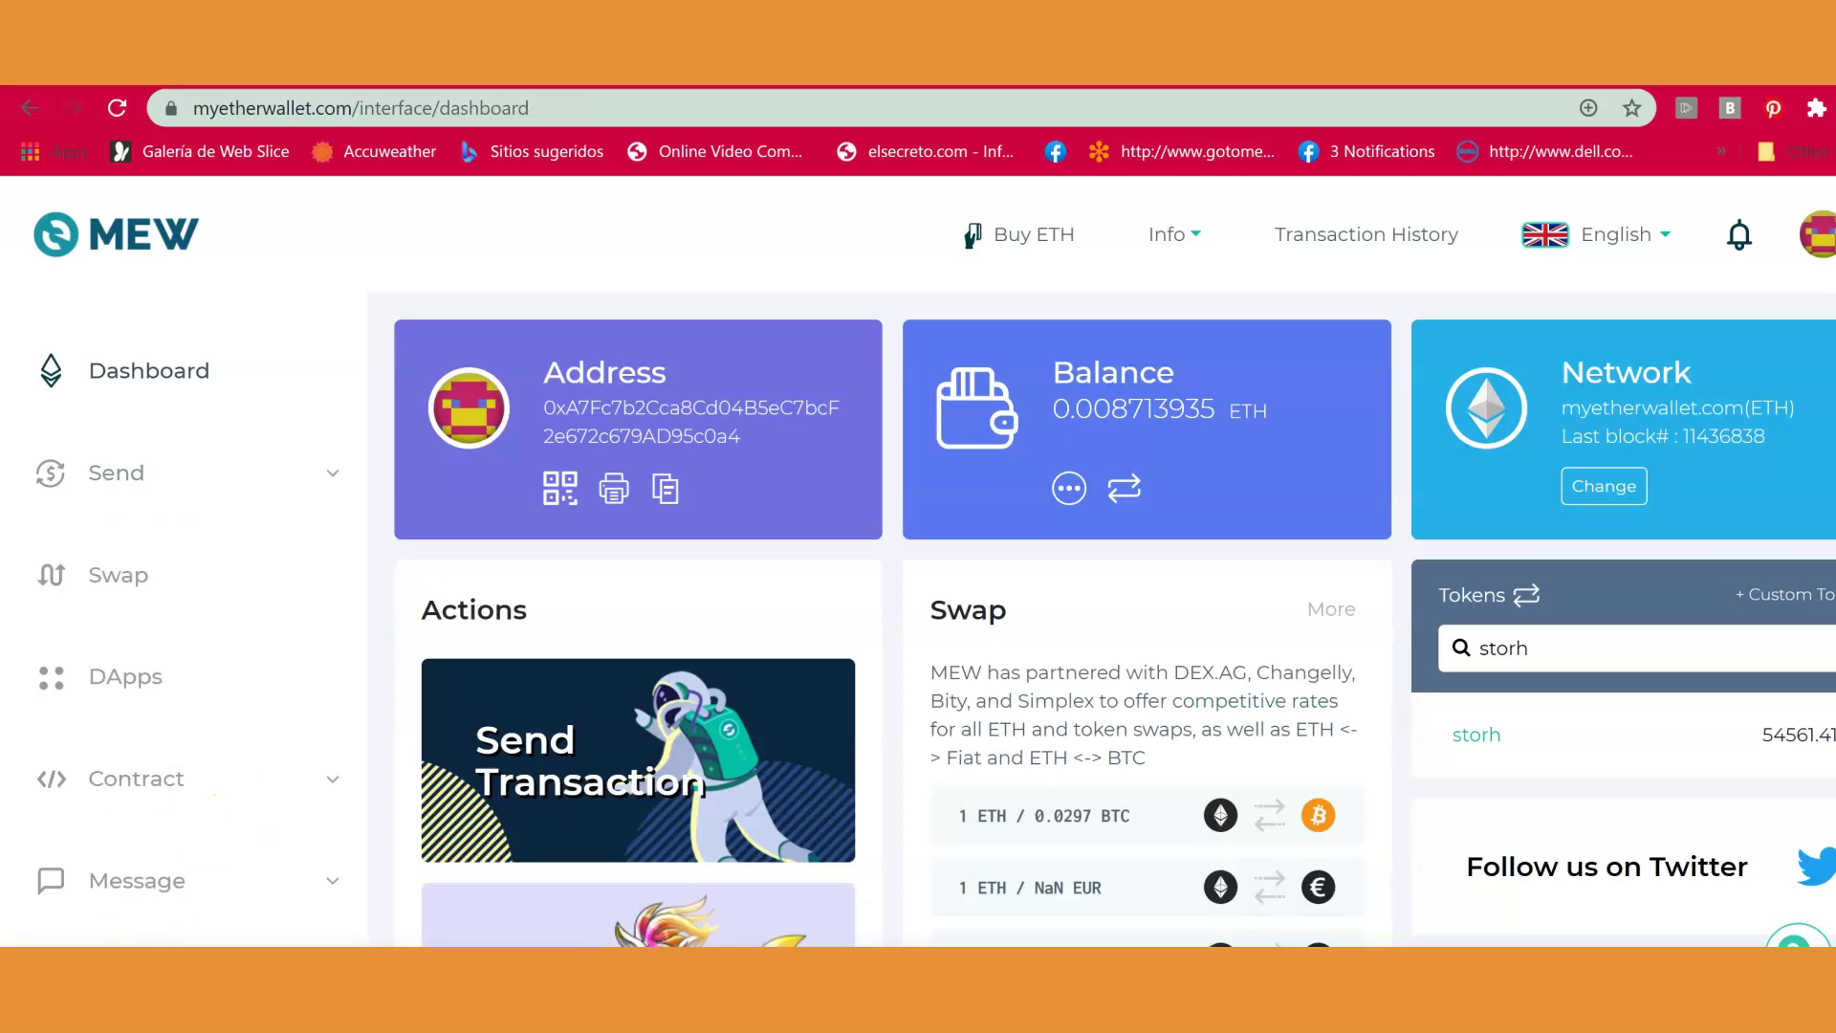
click(135, 490)
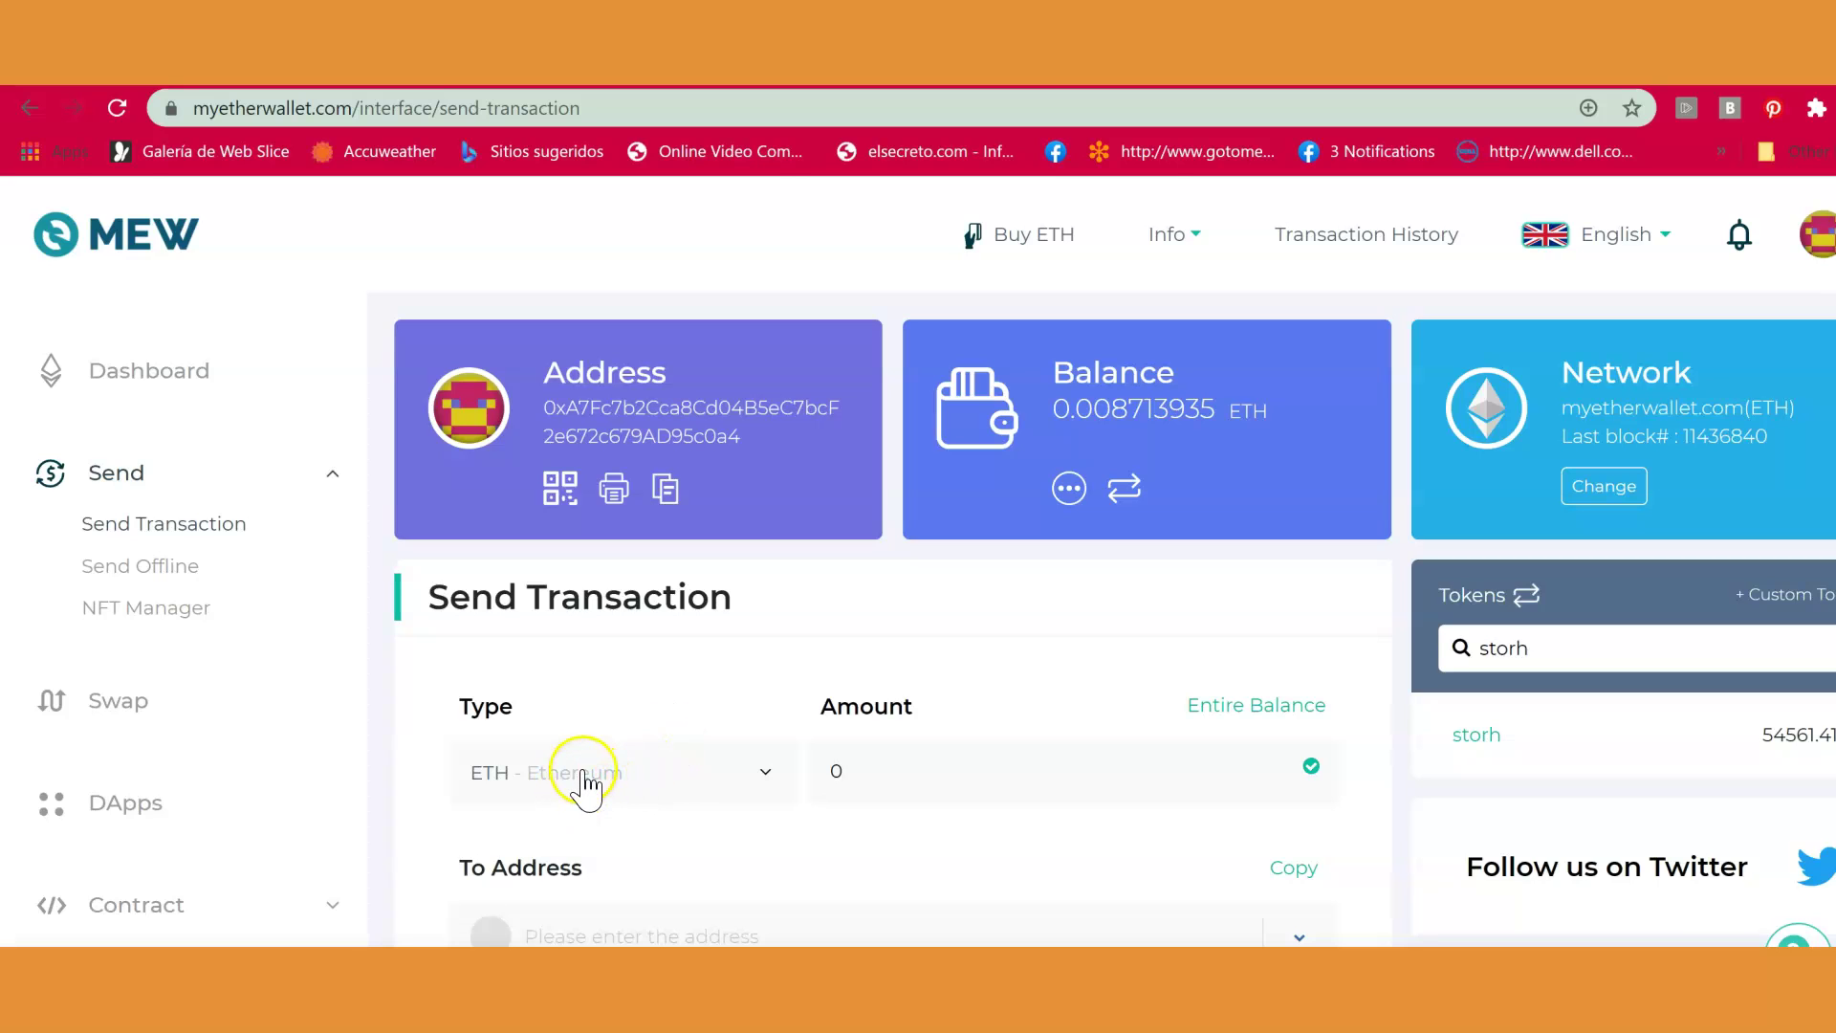
click(679, 776)
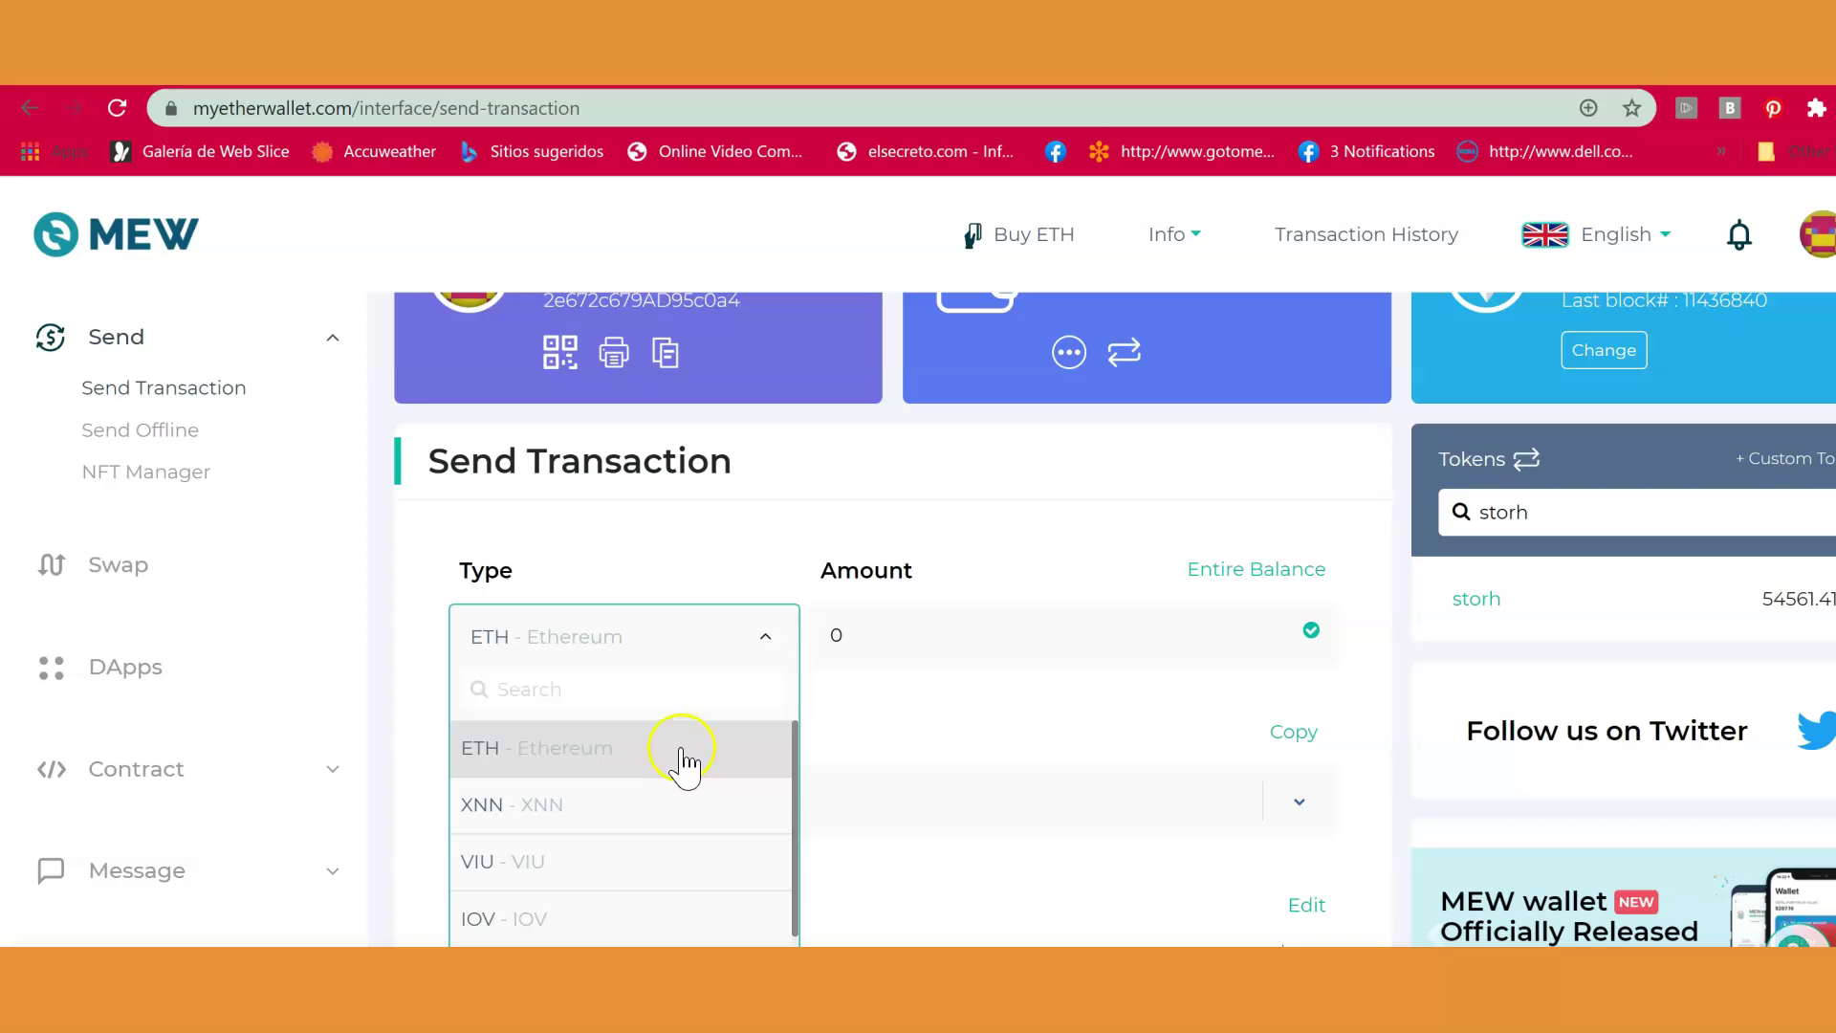
scroll(617, 820, down, 1)
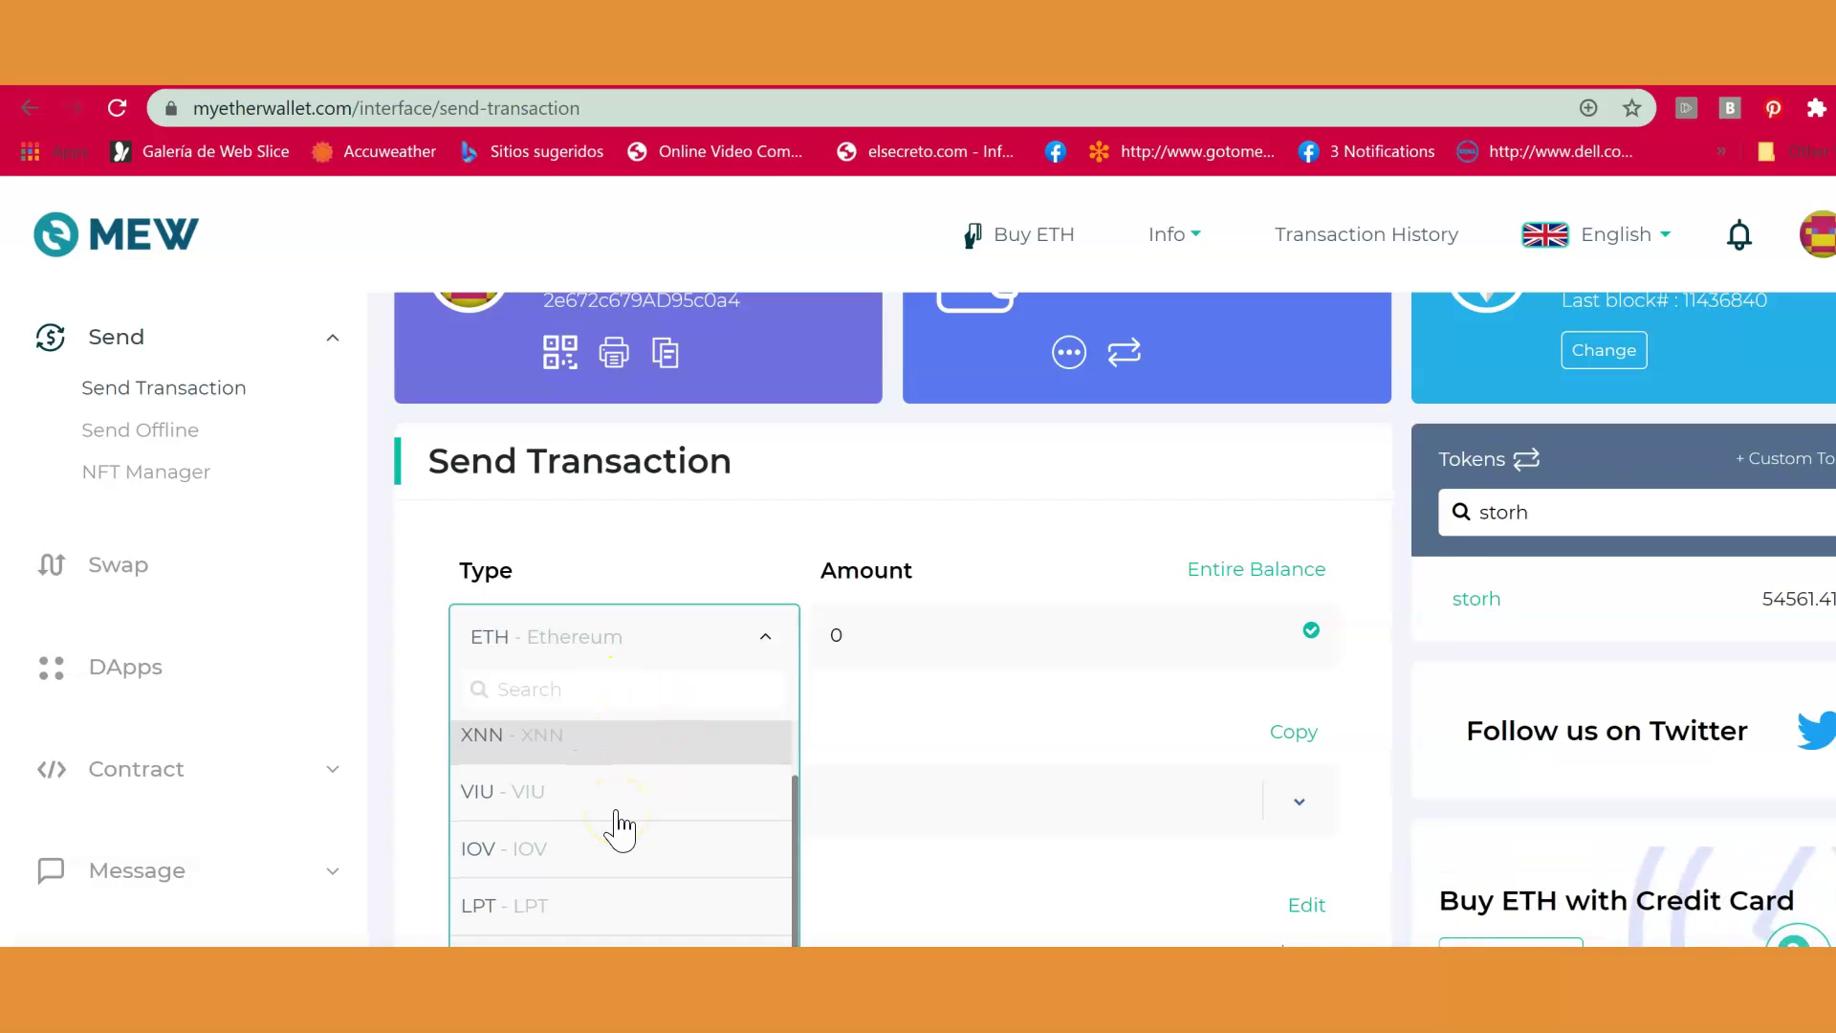
scroll(617, 821, up, 3)
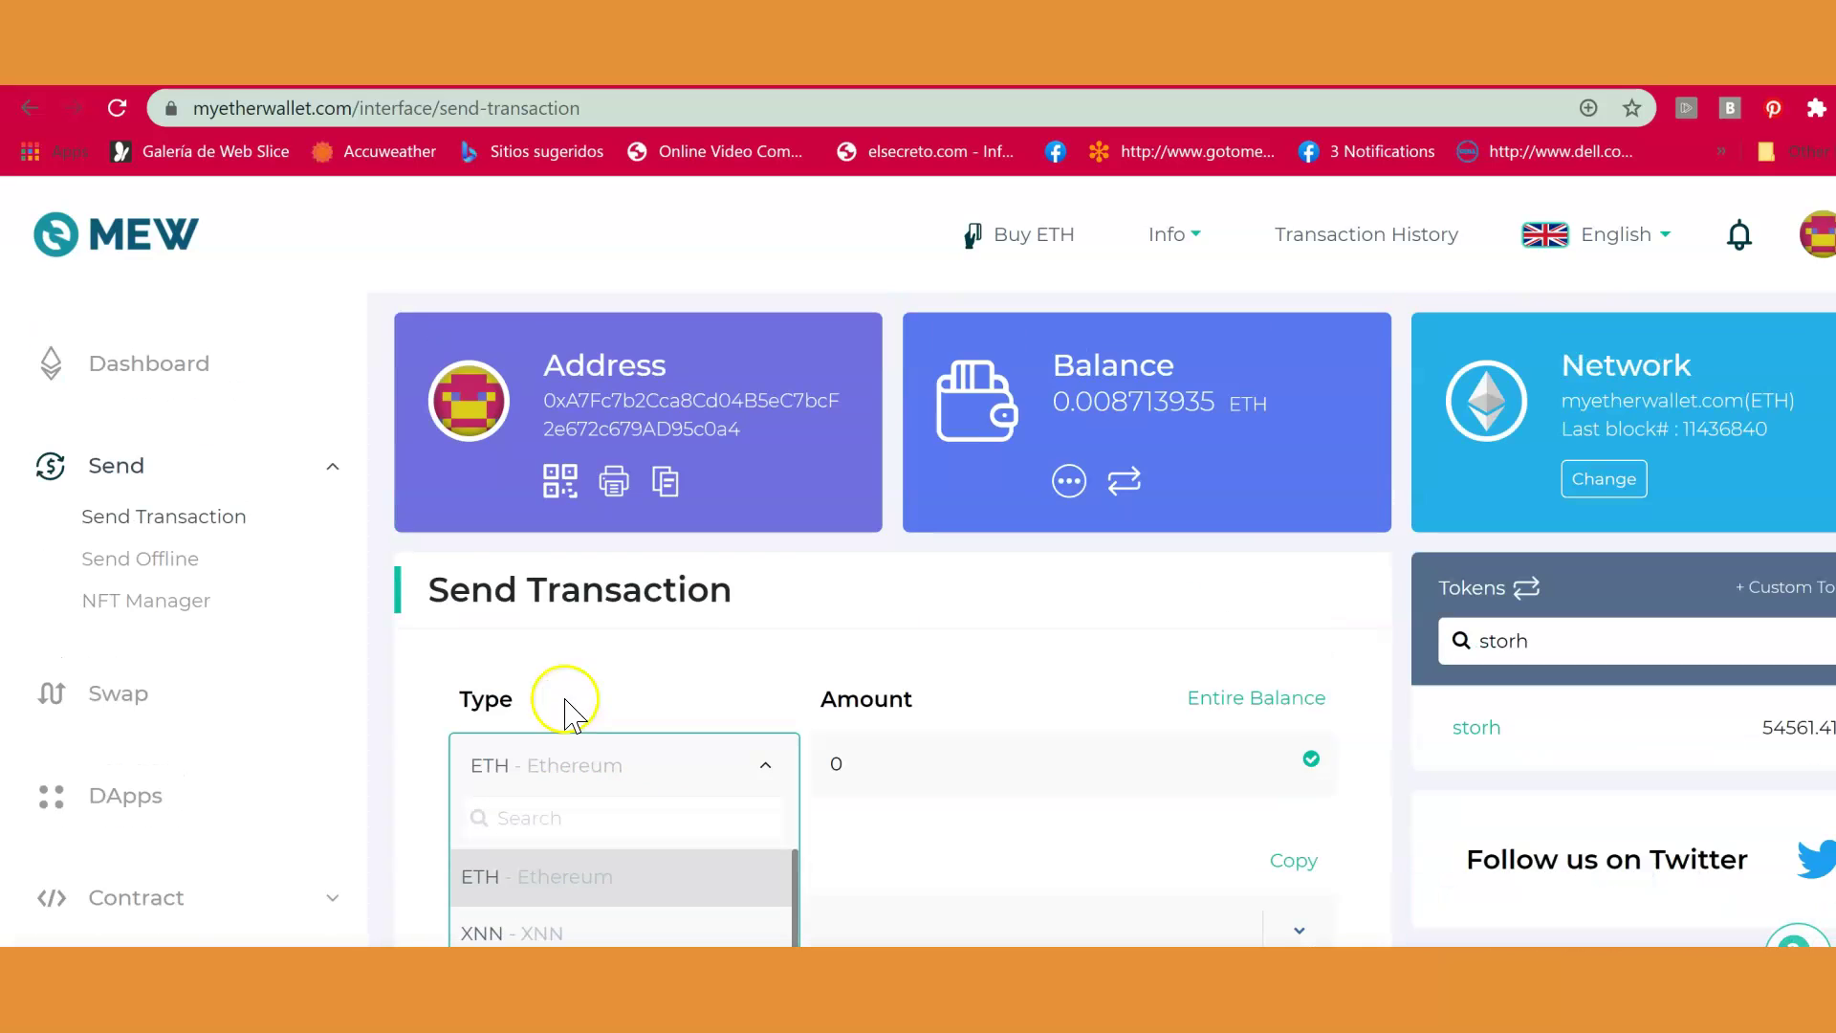
click(552, 830)
text(storh)
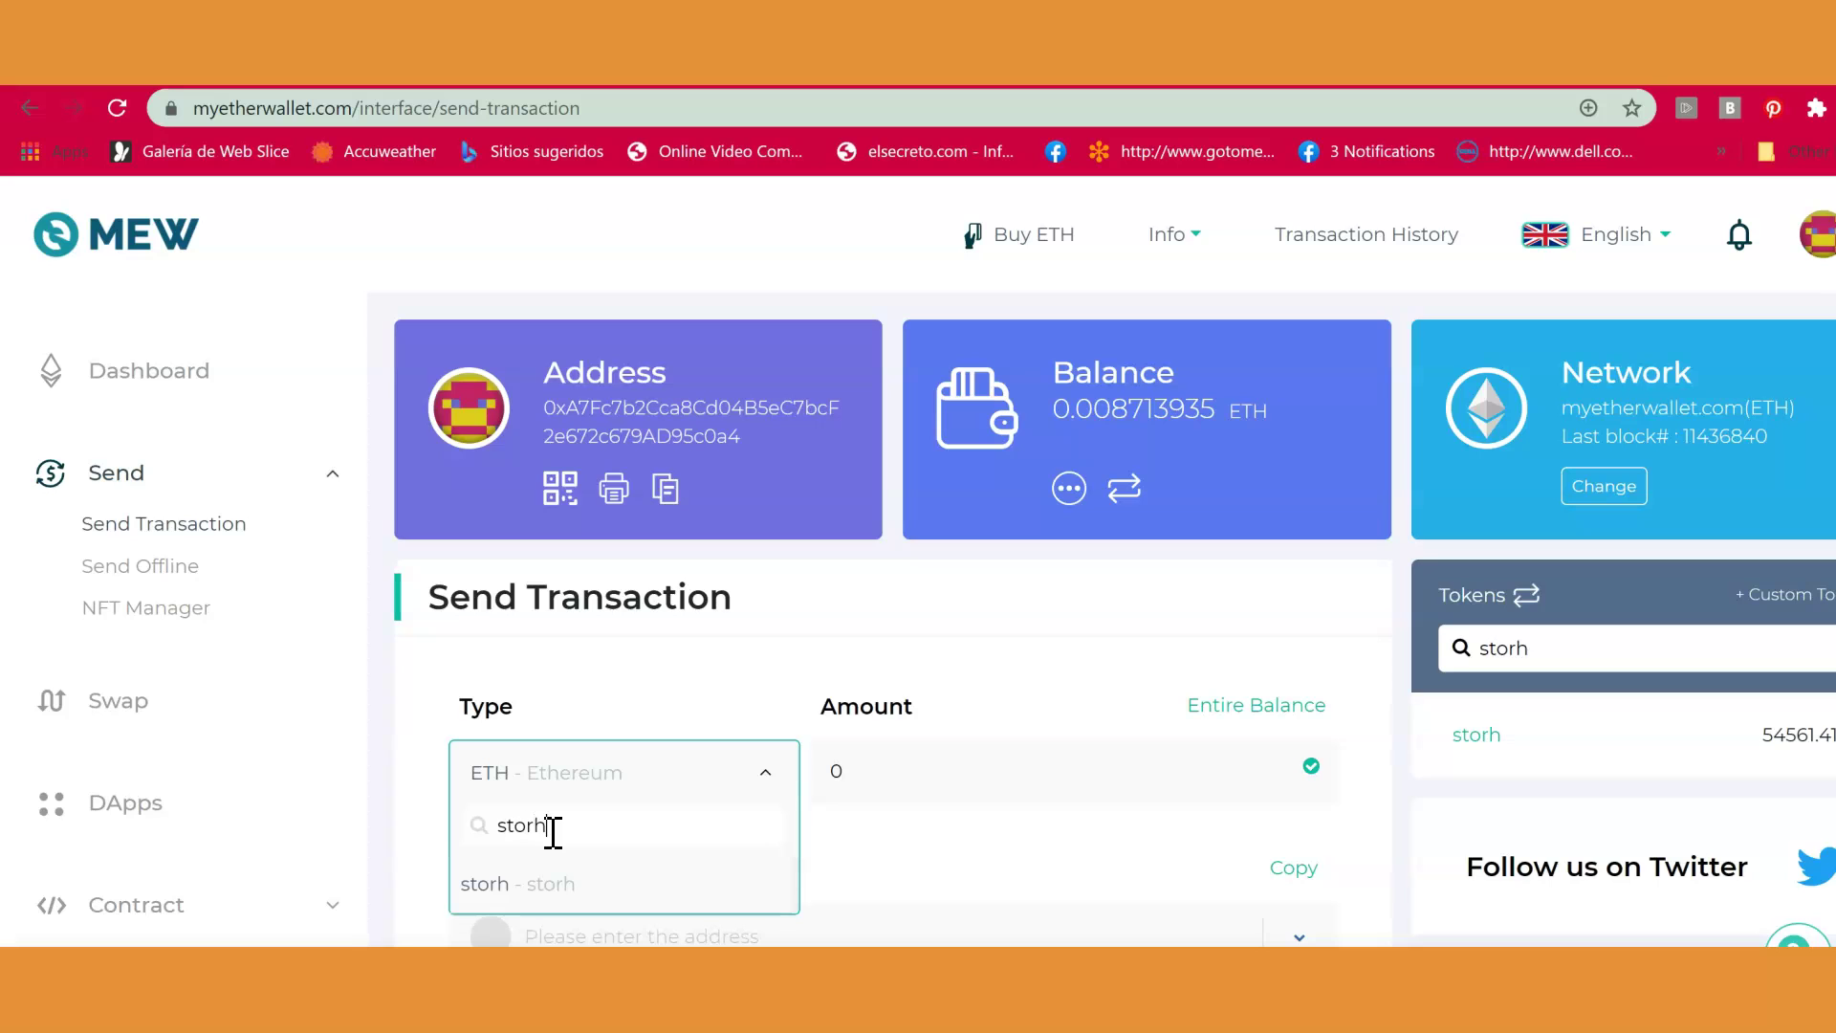
click(483, 883)
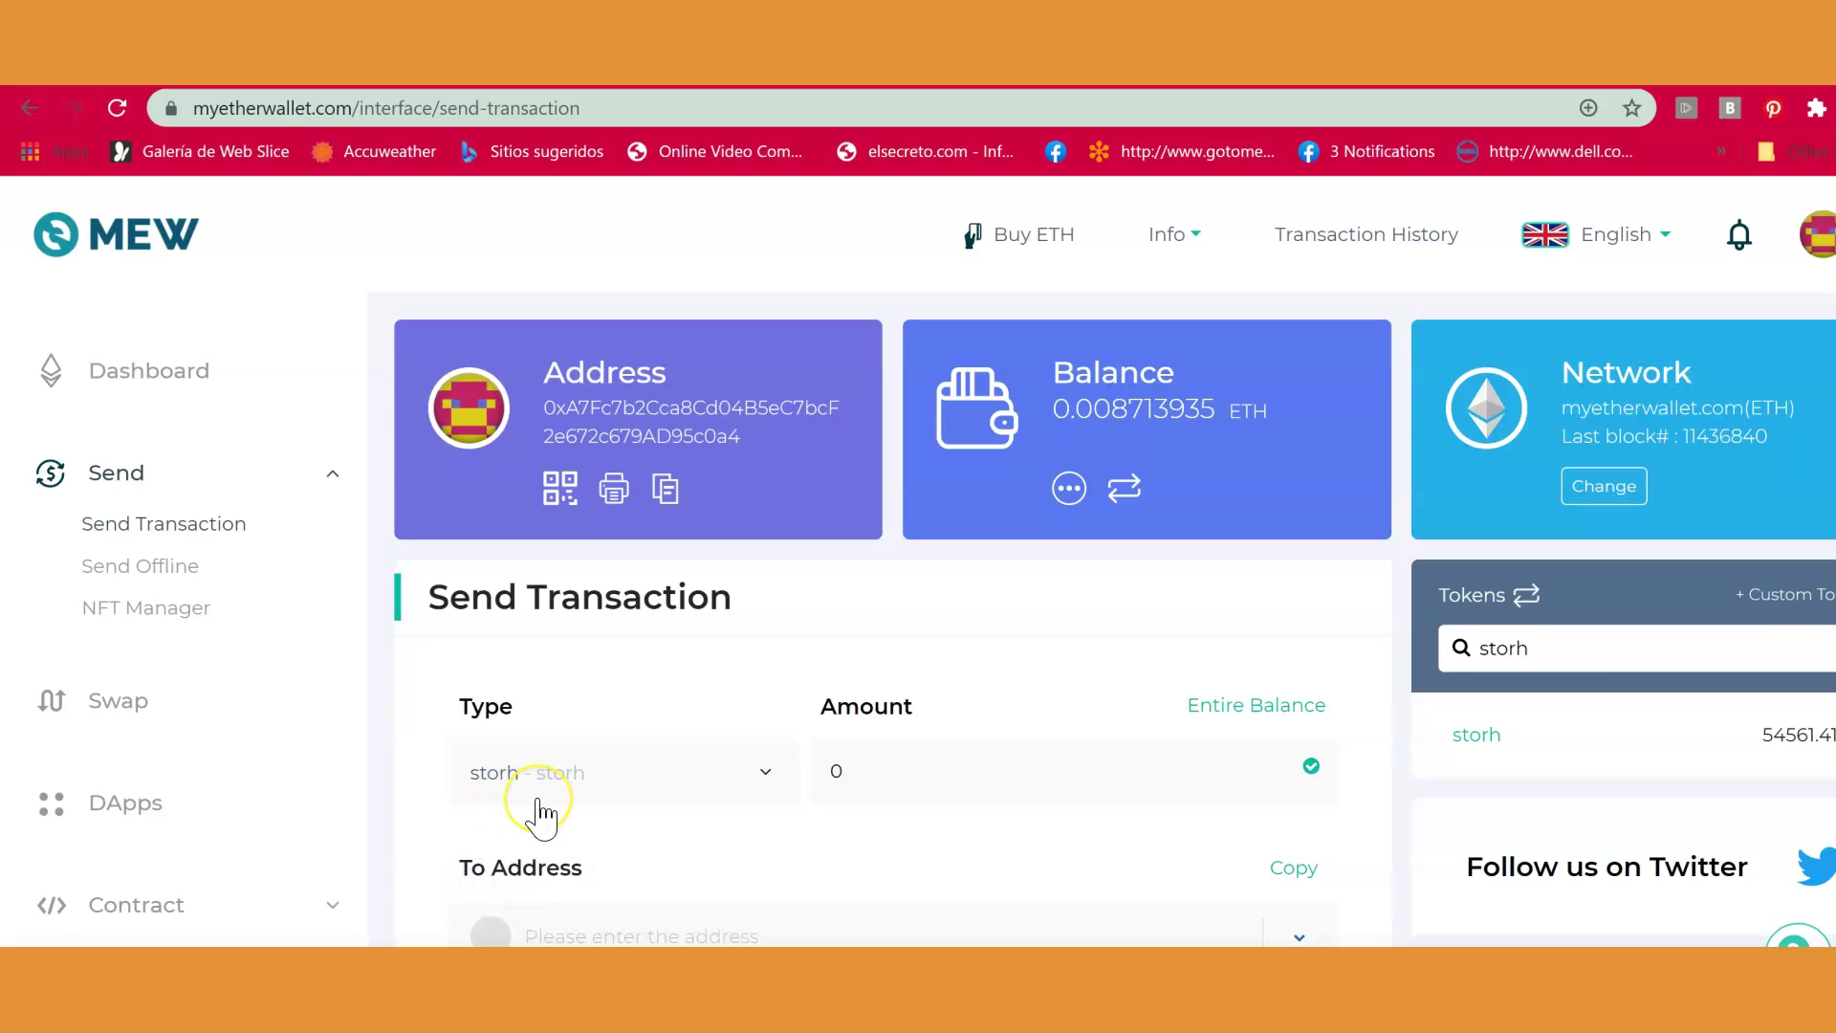
- Set the amount of storh to send to 10
scroll(532, 811, down, 2)
click(859, 637)
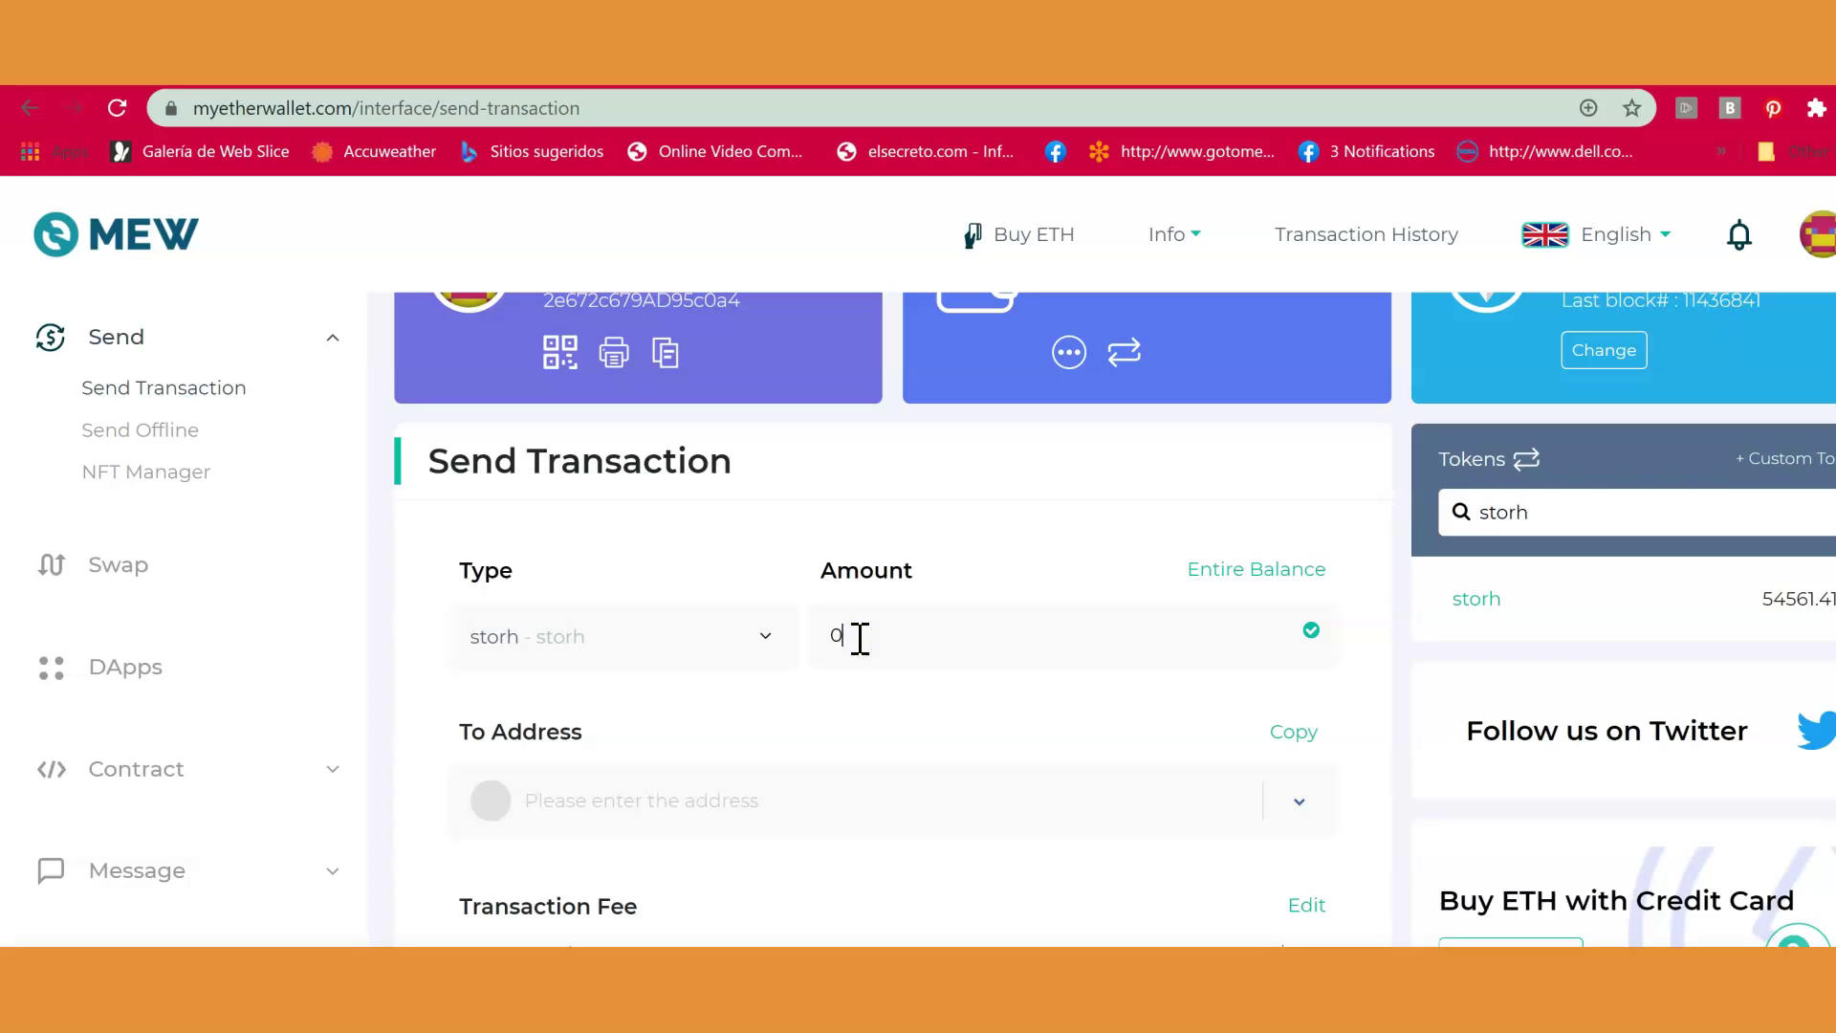
key(BackSpace)
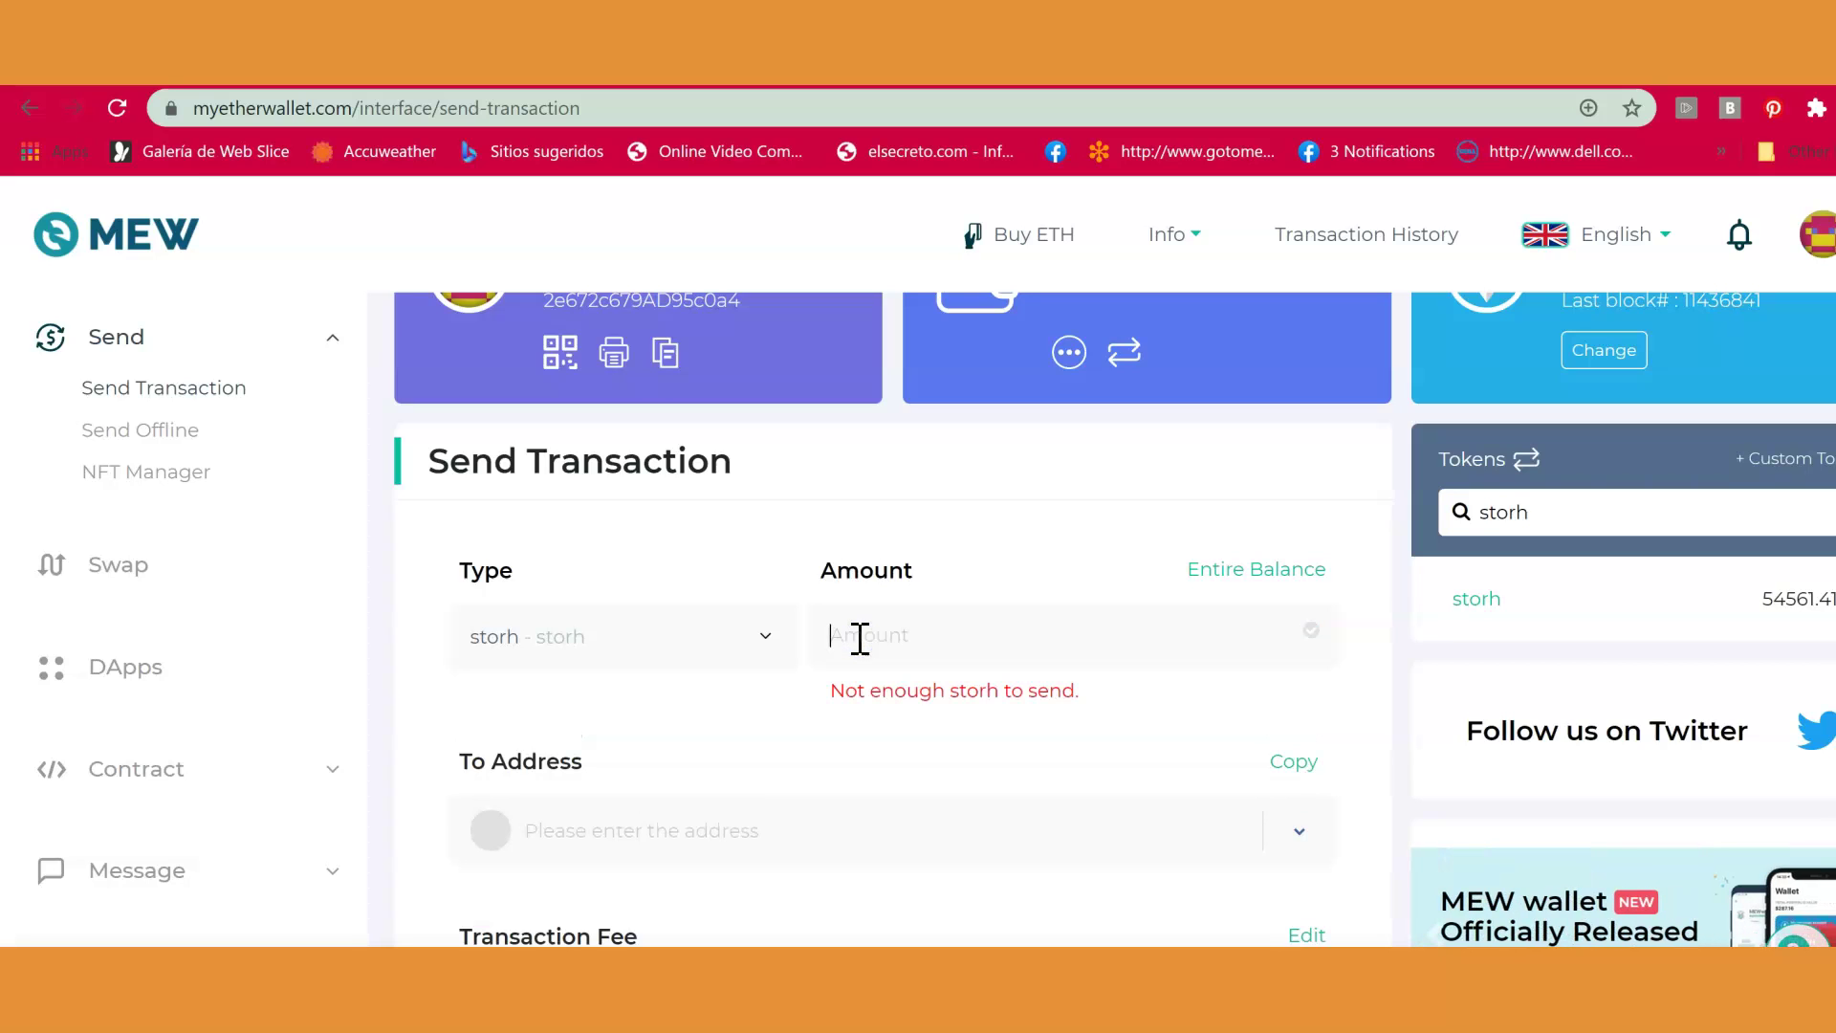
text(10)
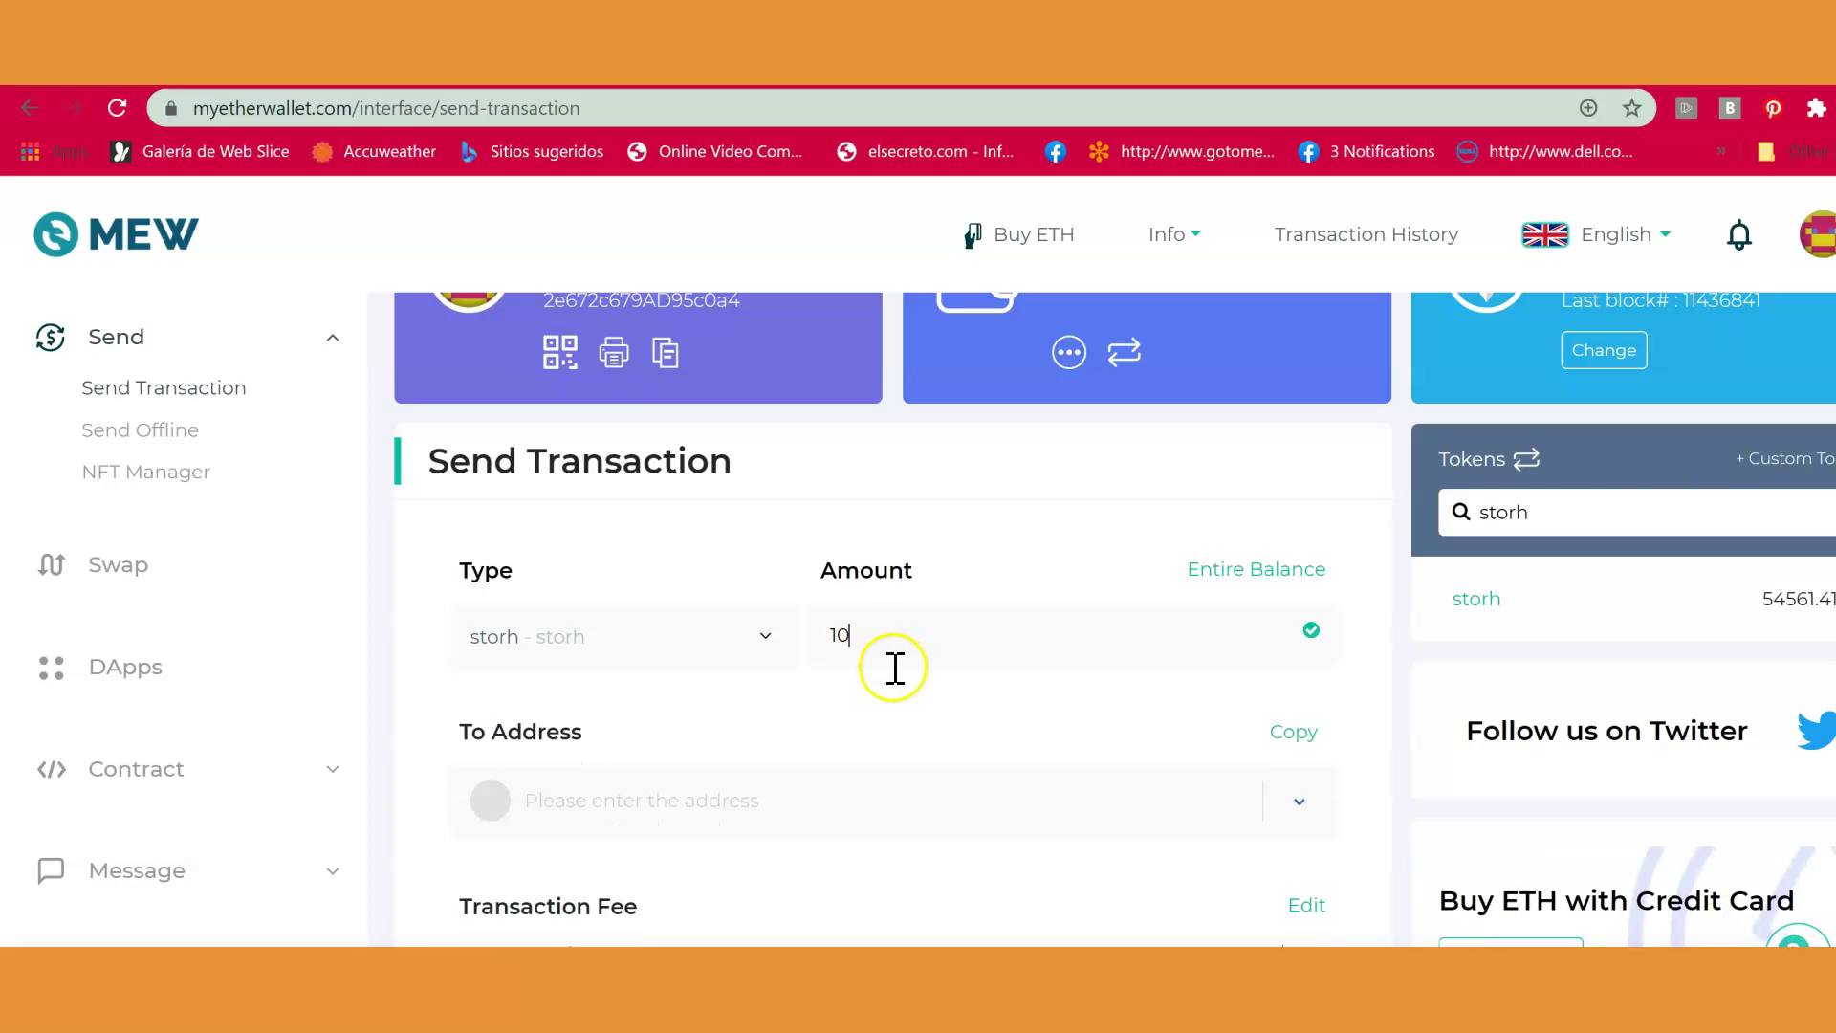
- Examine the transaction fee and its cost, and compare the amount with the available storh balance
scroll(793, 799, down, 1)
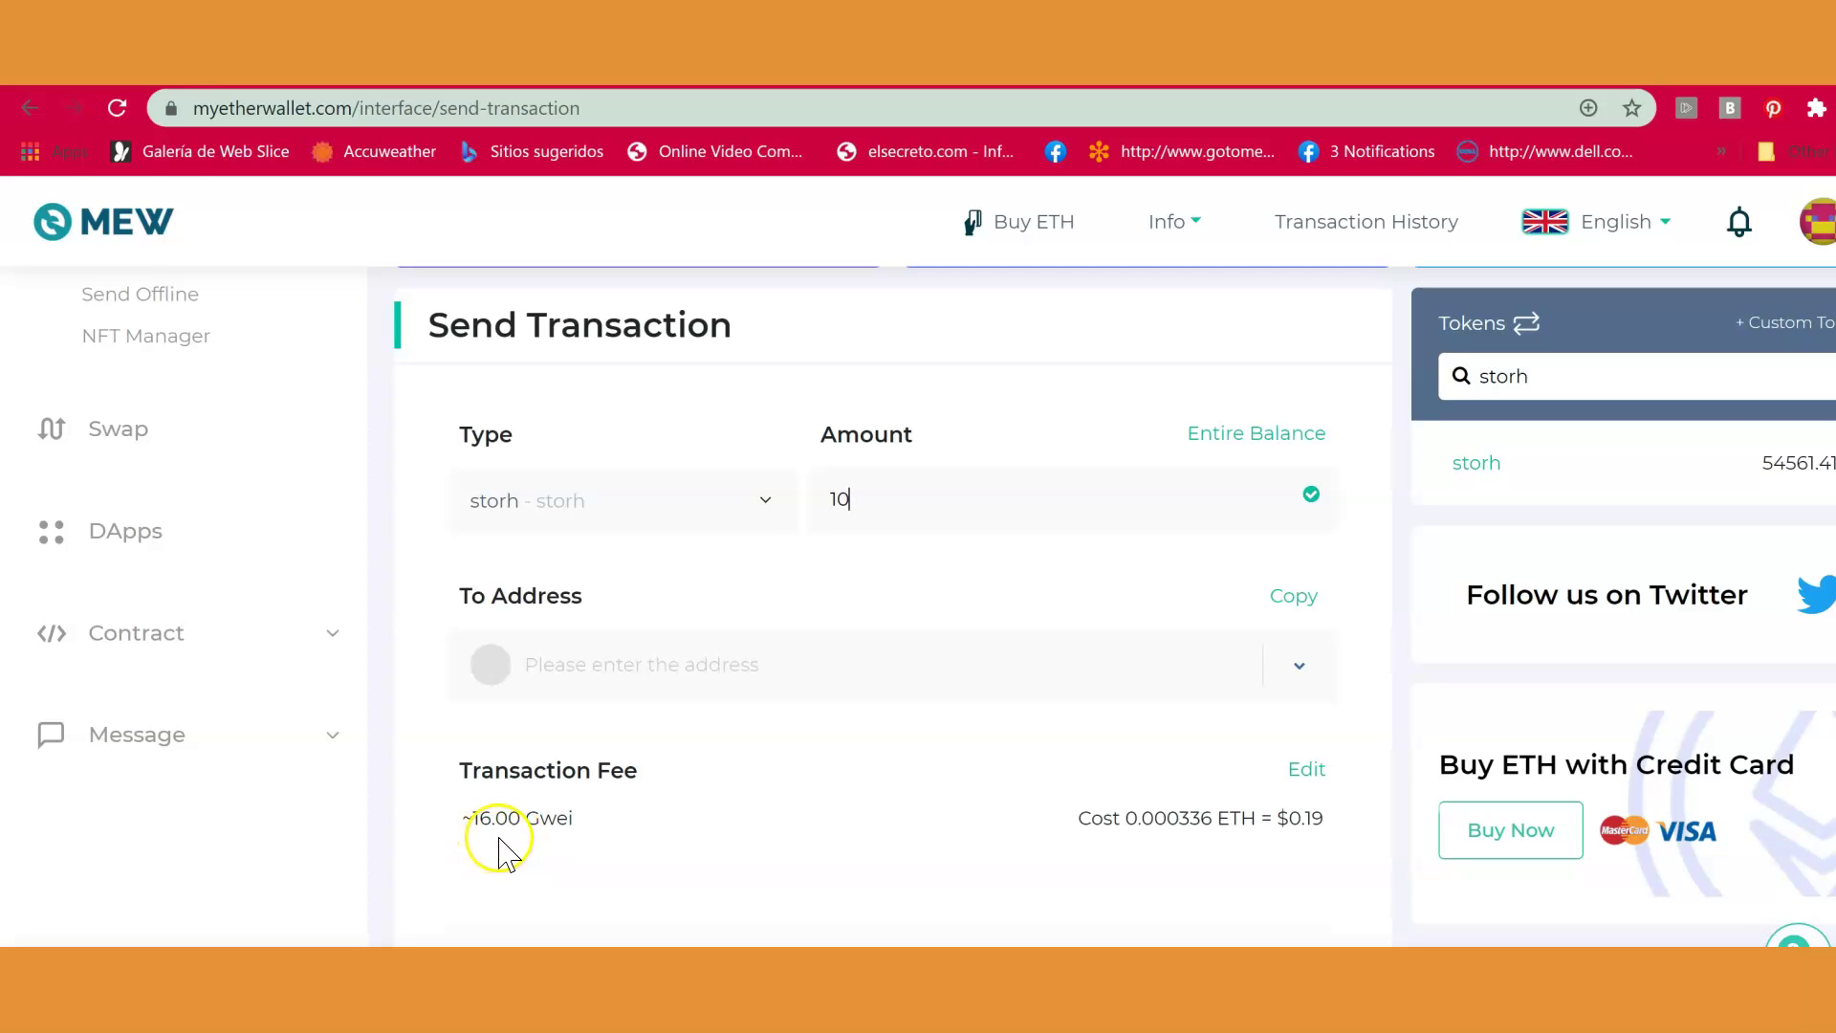
click(1303, 838)
click(1789, 483)
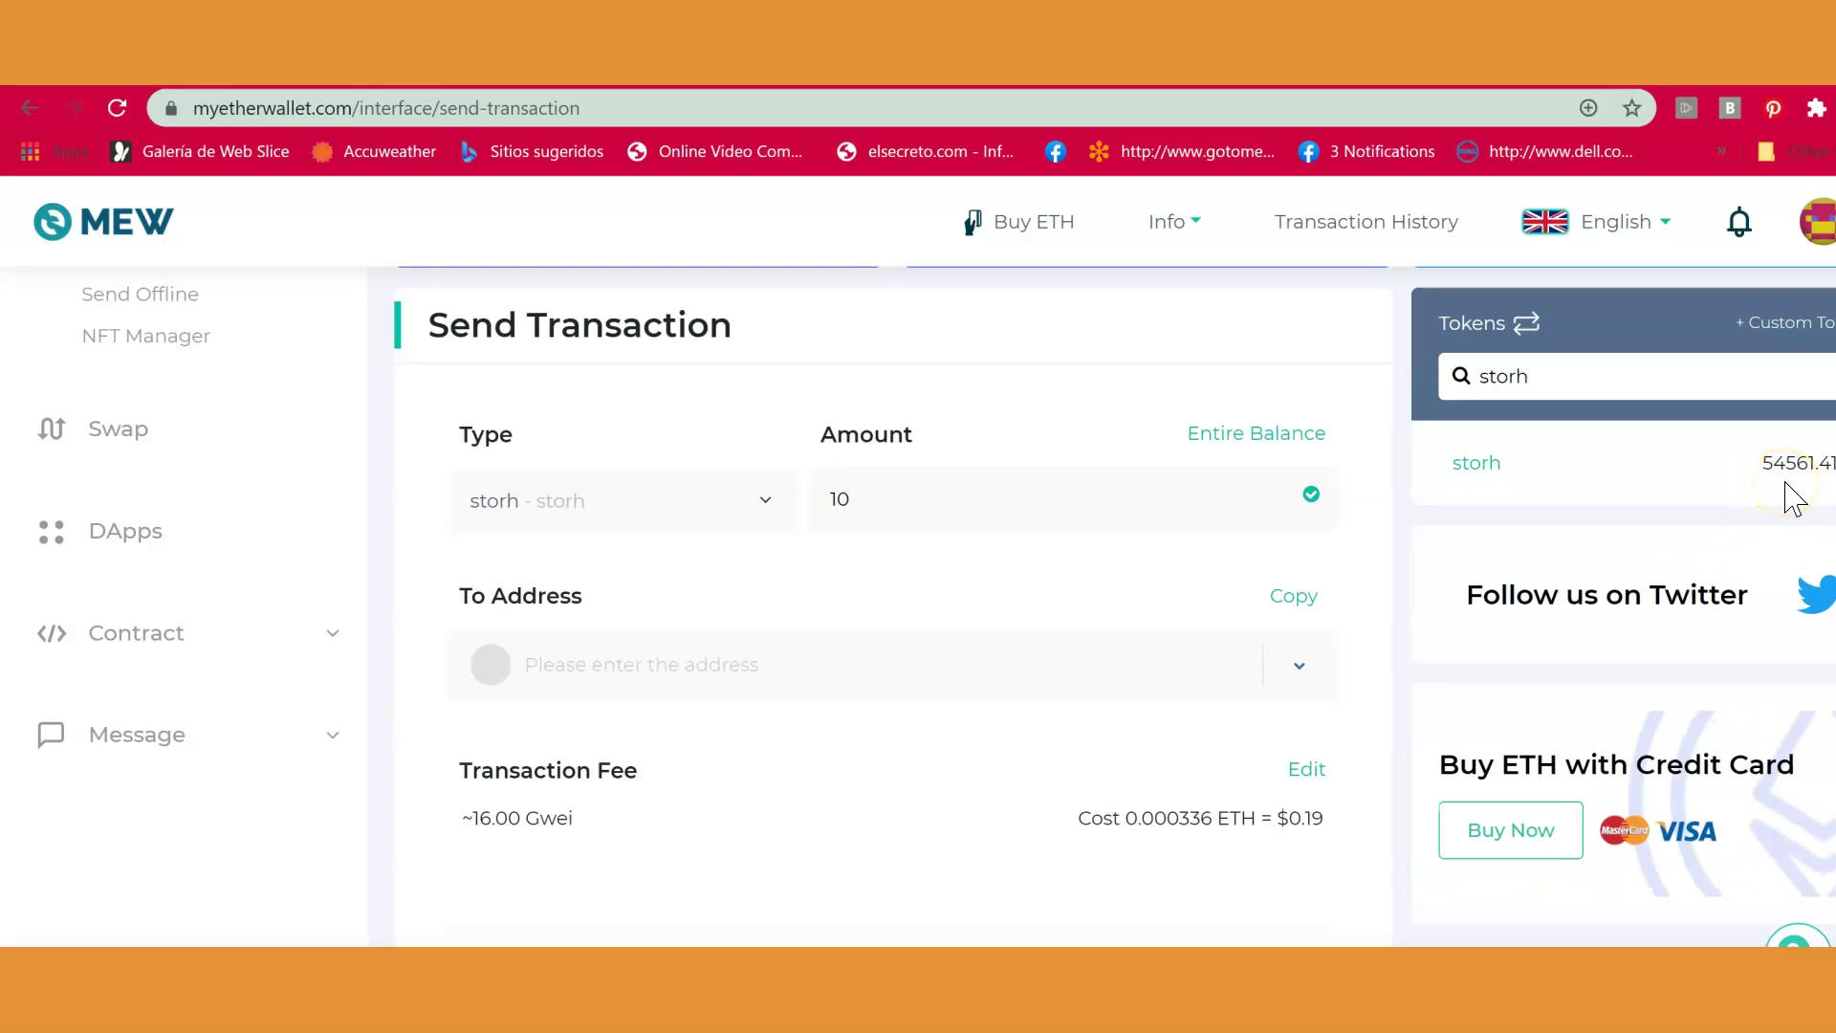
click(1683, 483)
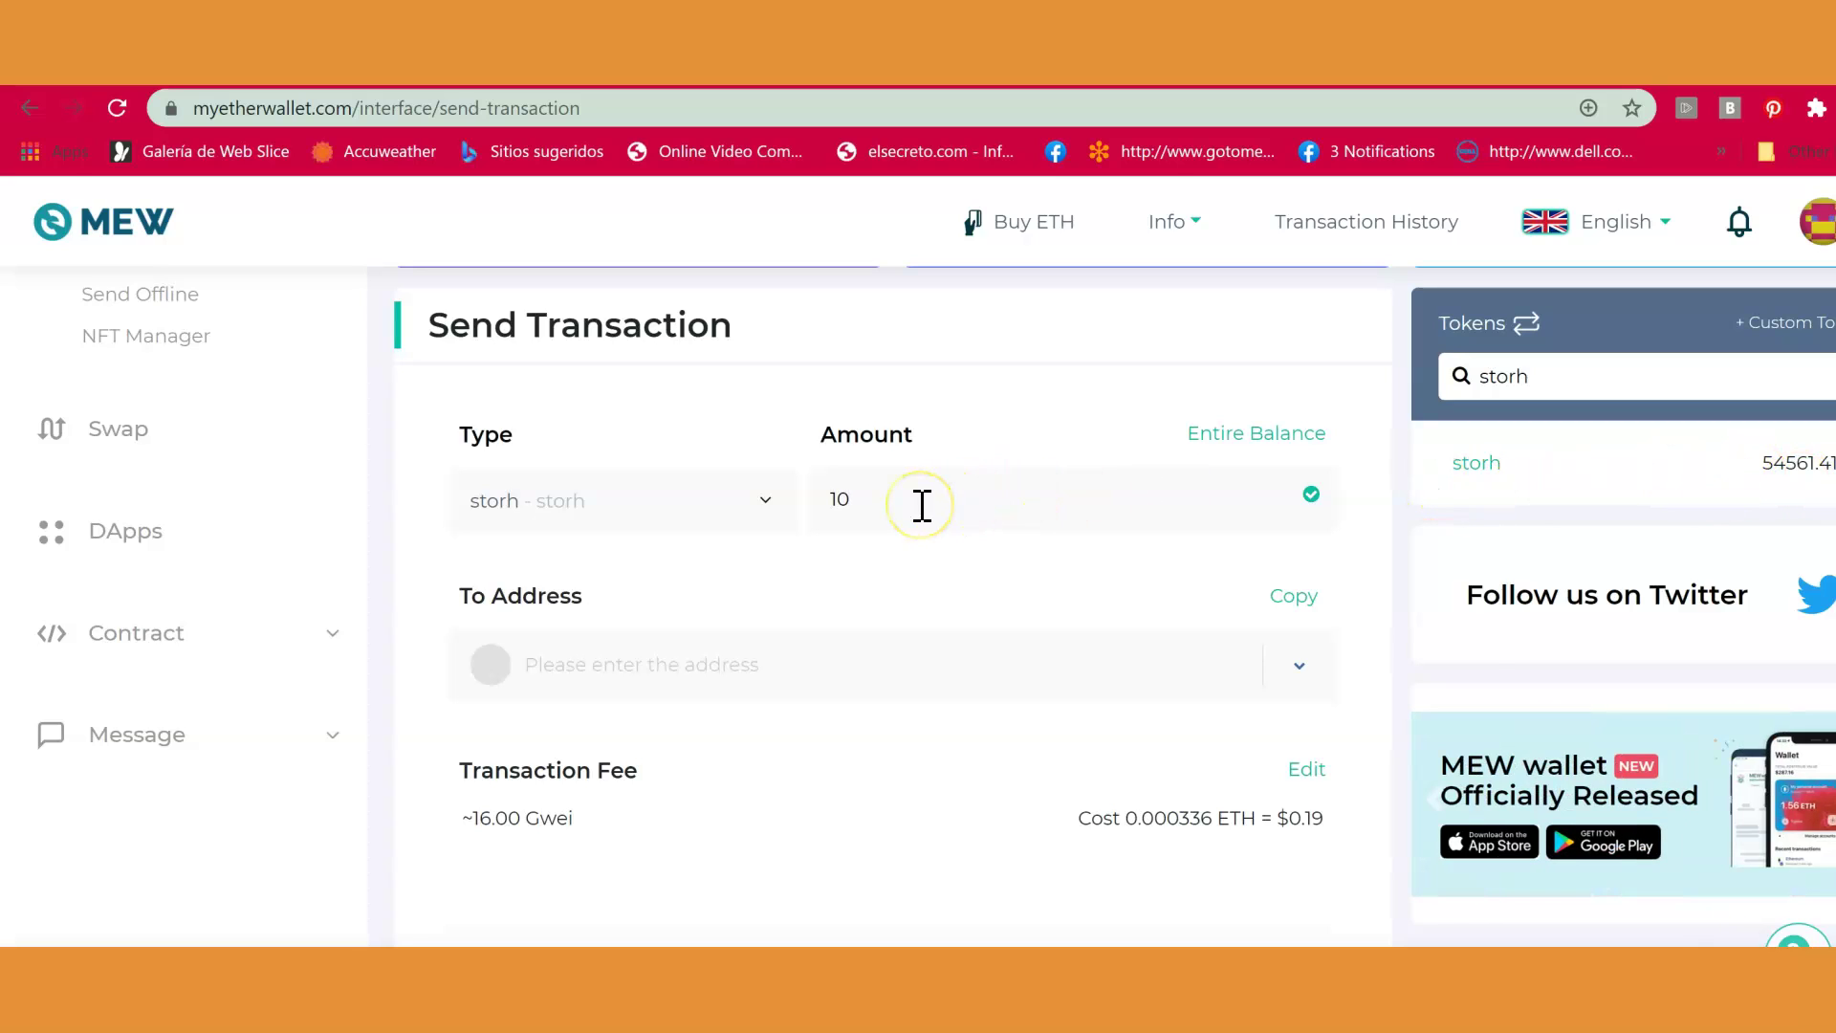
- Set the amount to the full storh balance of 54561.41 and go to the recipient address
key(BackSpace)
key(BackSpace)
text(5)
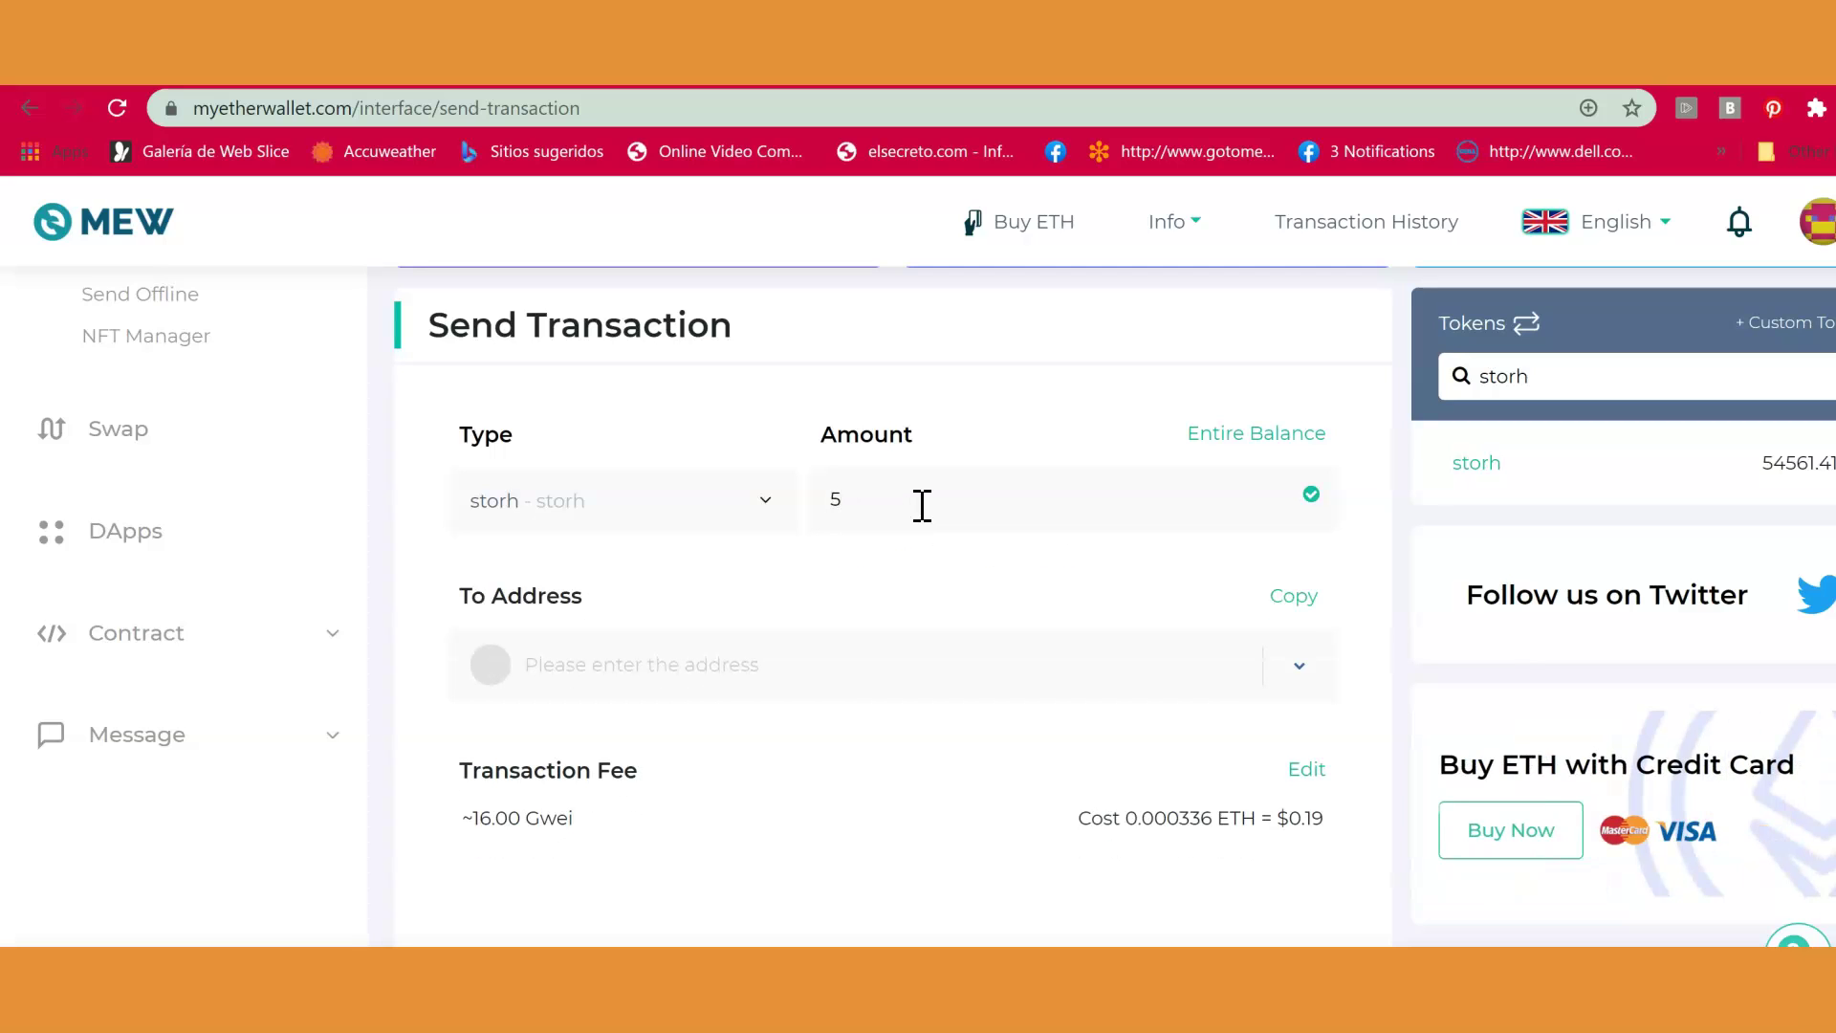
text(64)
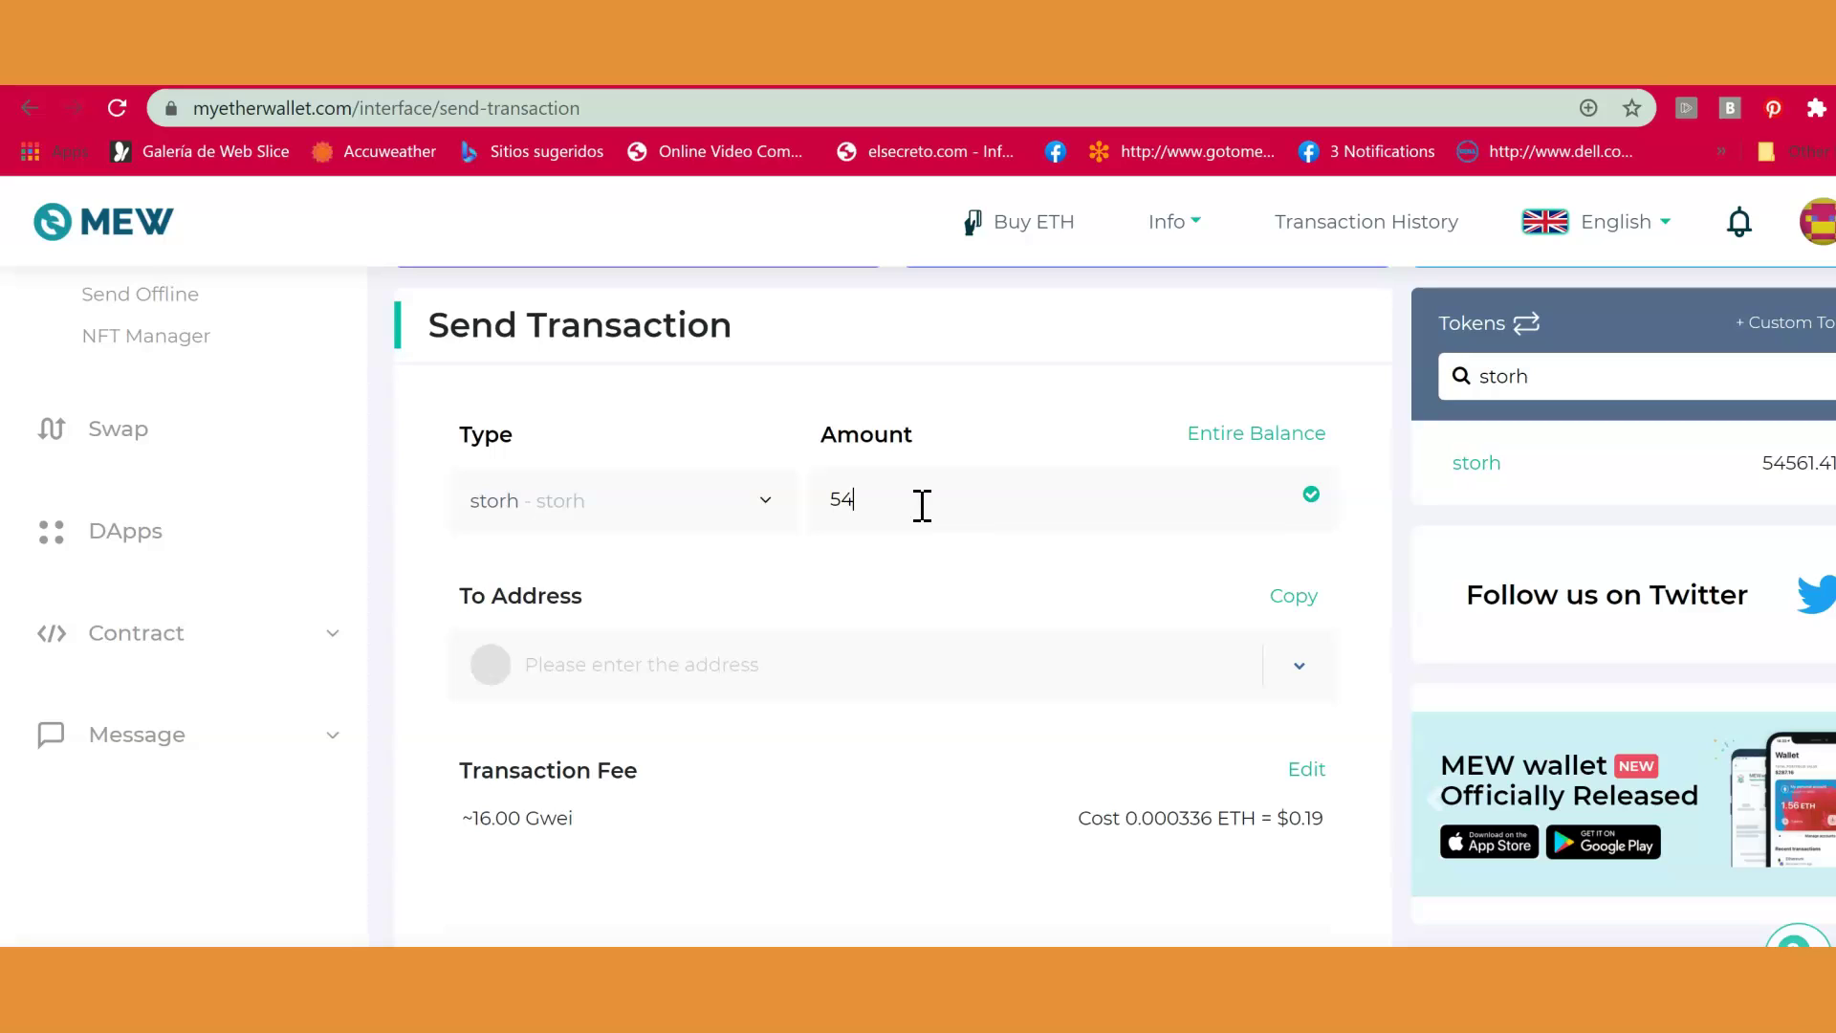
text(561.41)
click(922, 562)
click(952, 678)
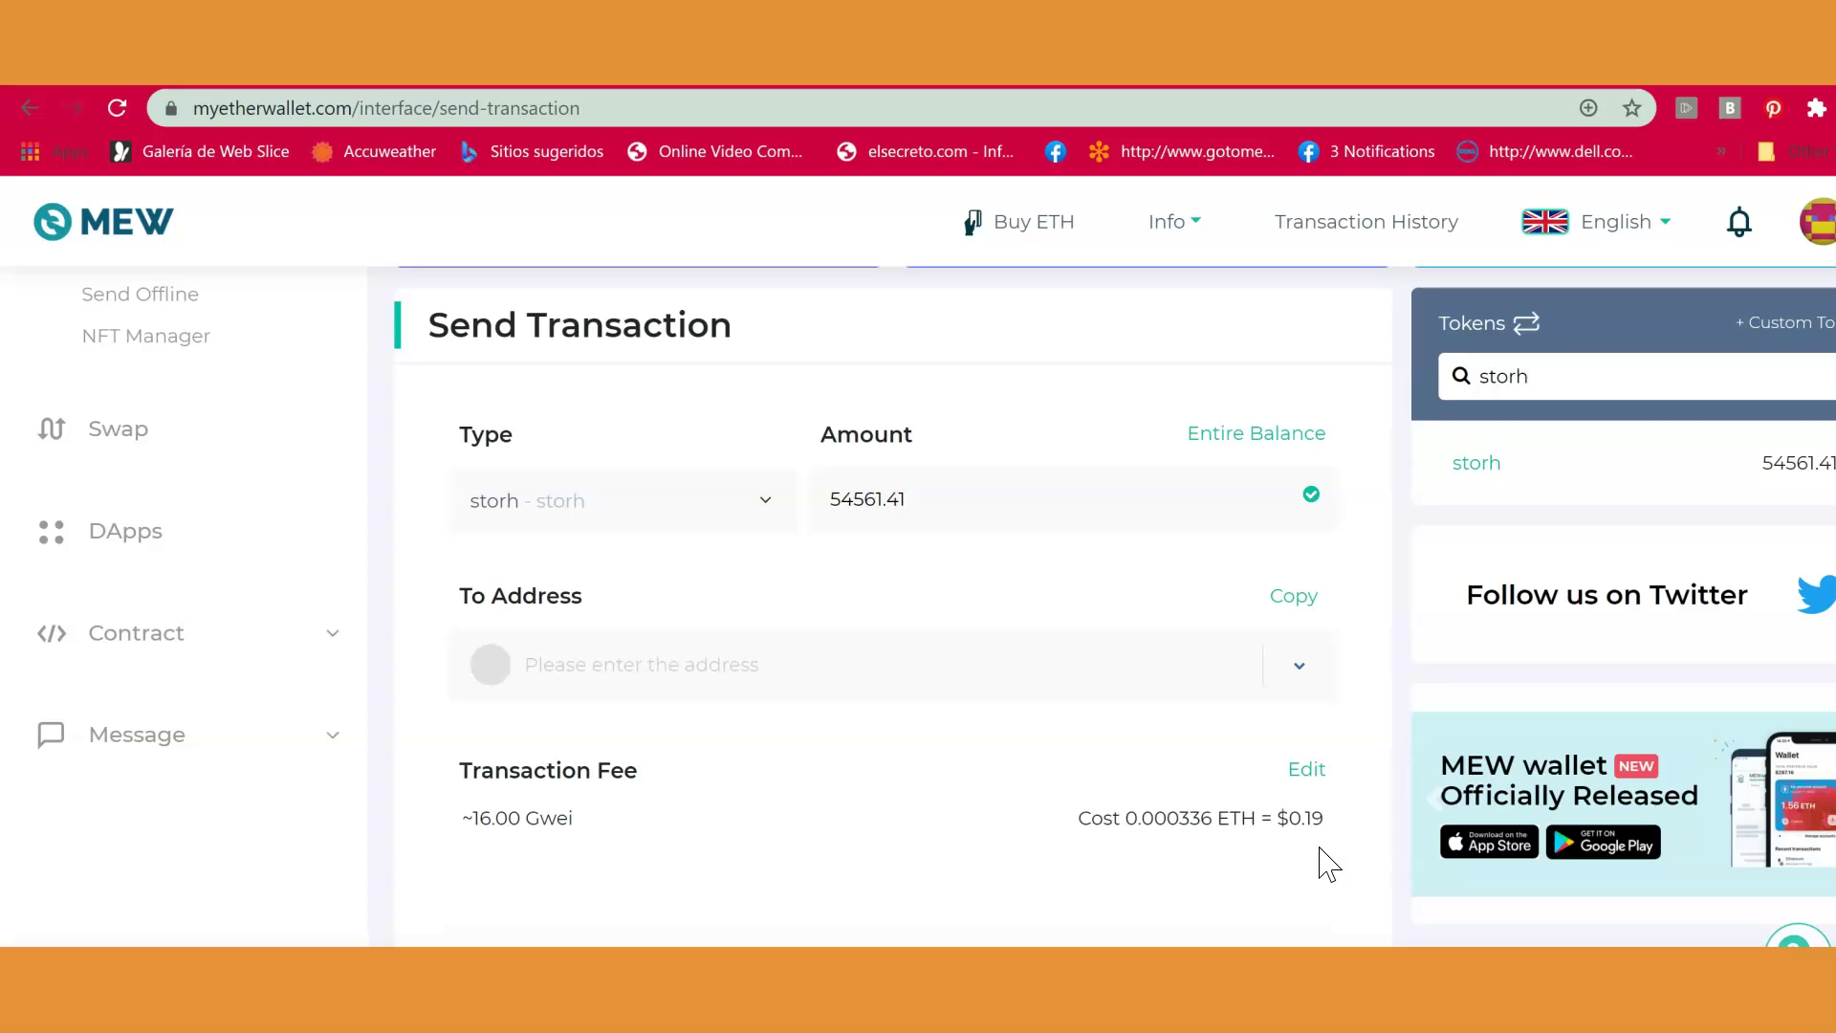
click(631, 682)
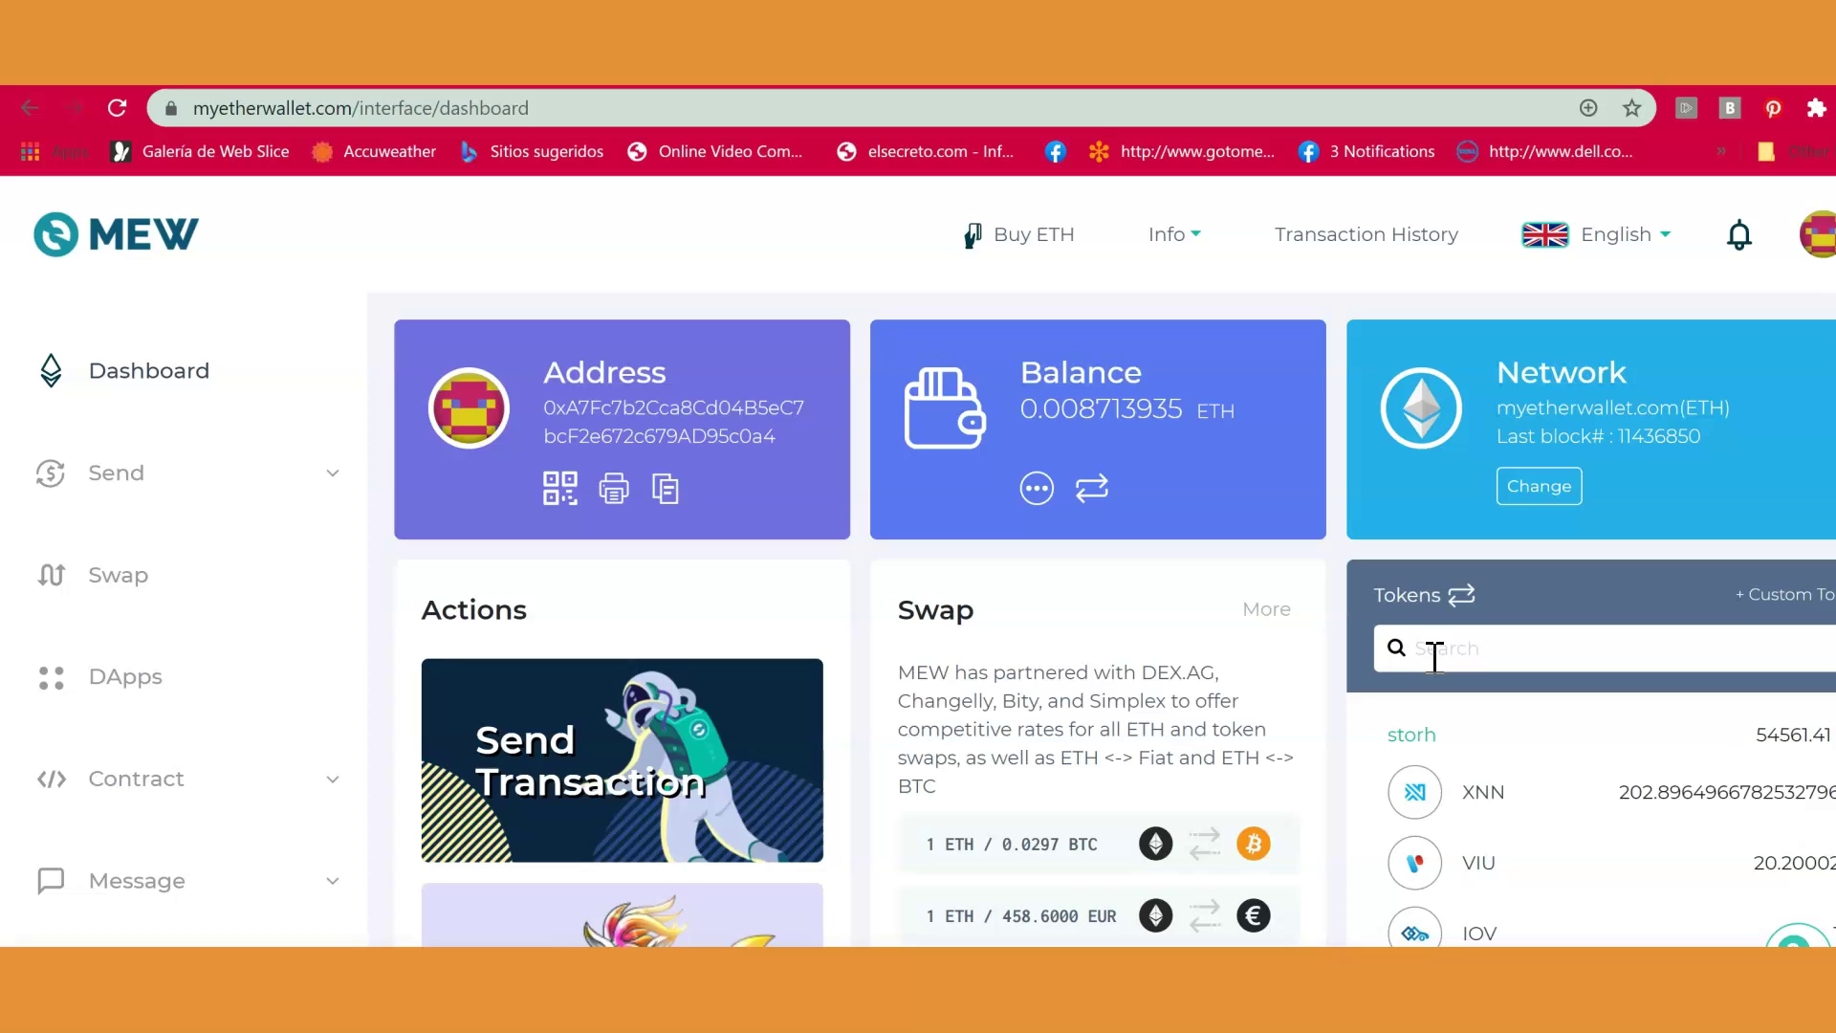
- Start adding a custom token, look up the Storh (STORH) token on Etherscan and copy its contract address
click(1765, 594)
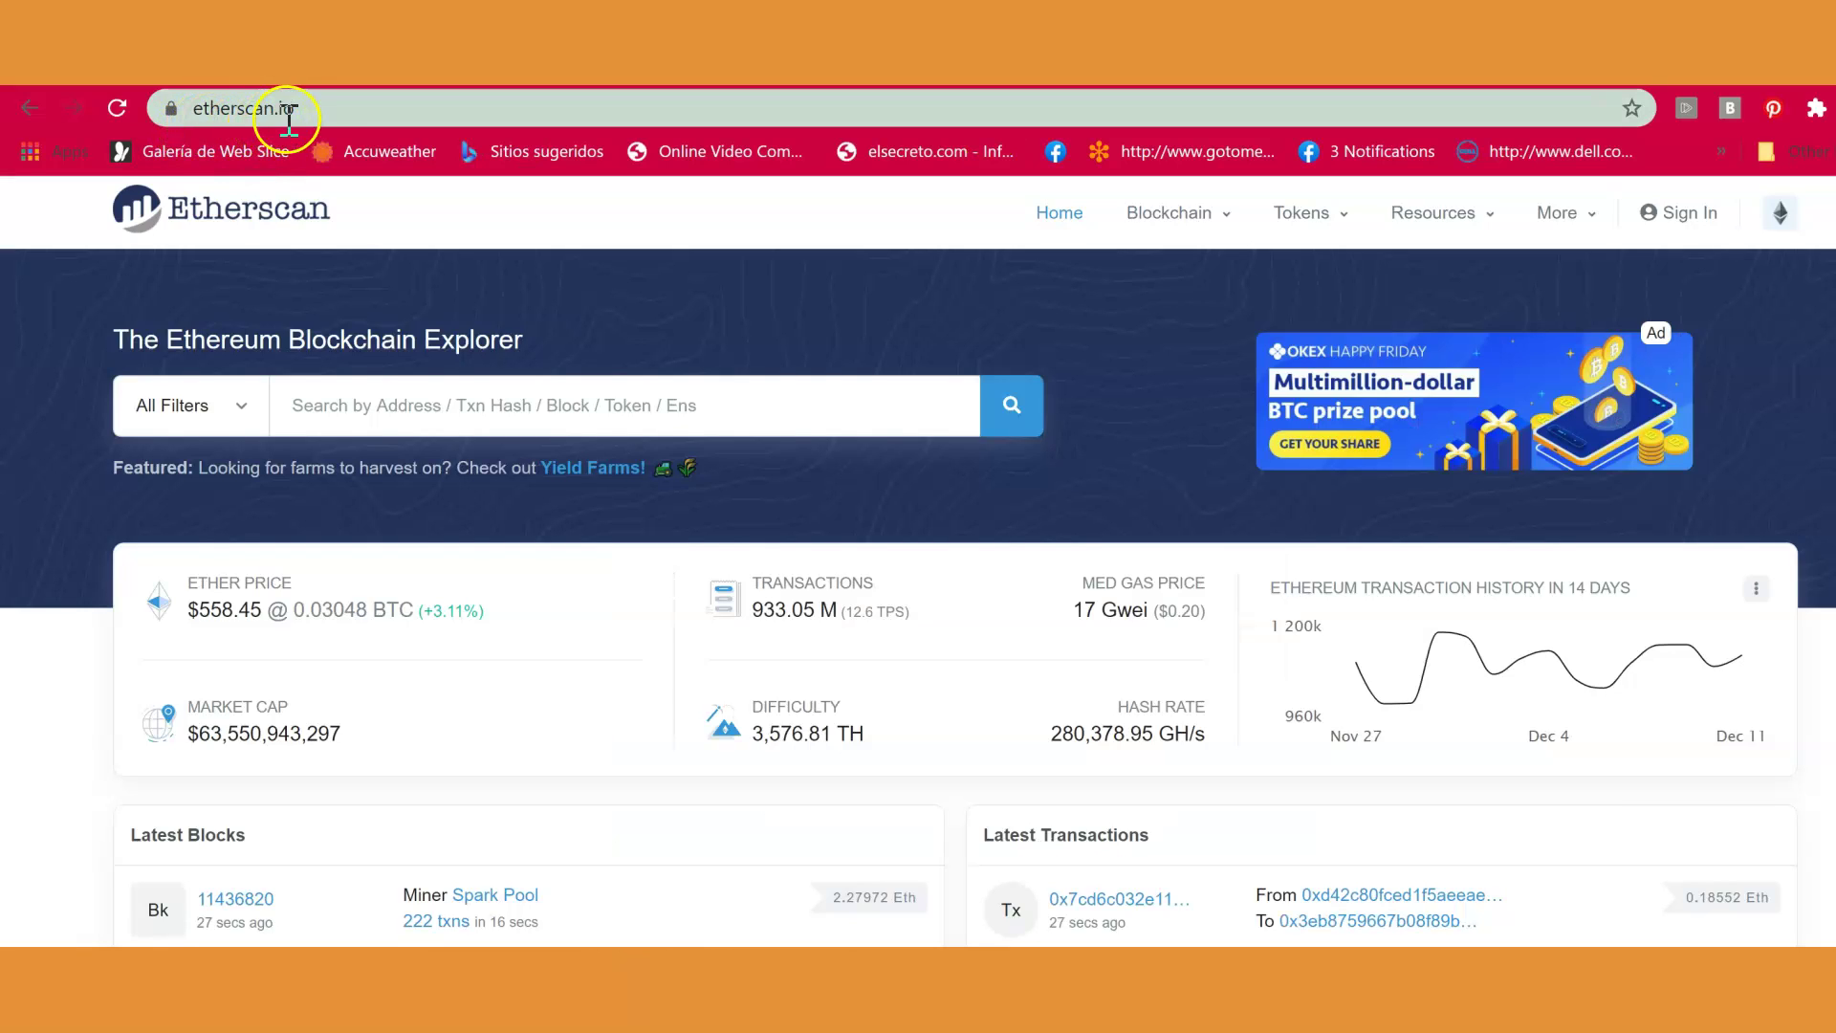
click(367, 410)
text(s)
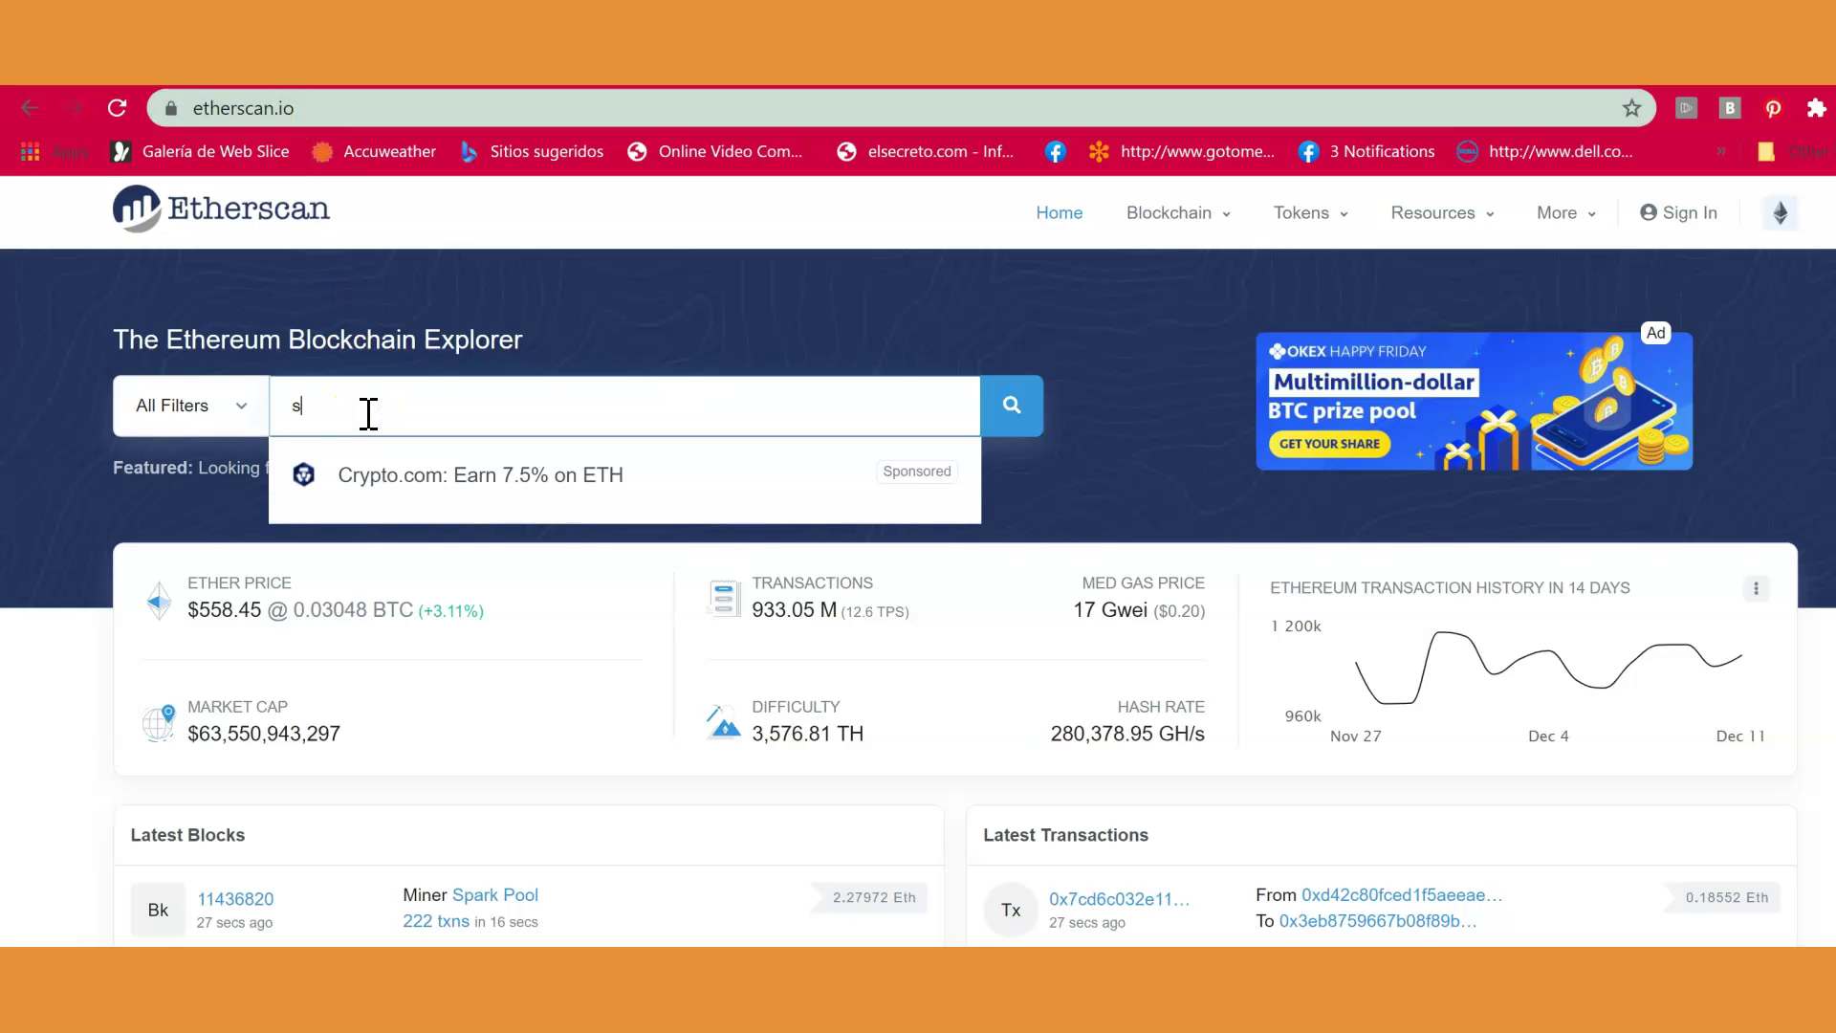
text(torh)
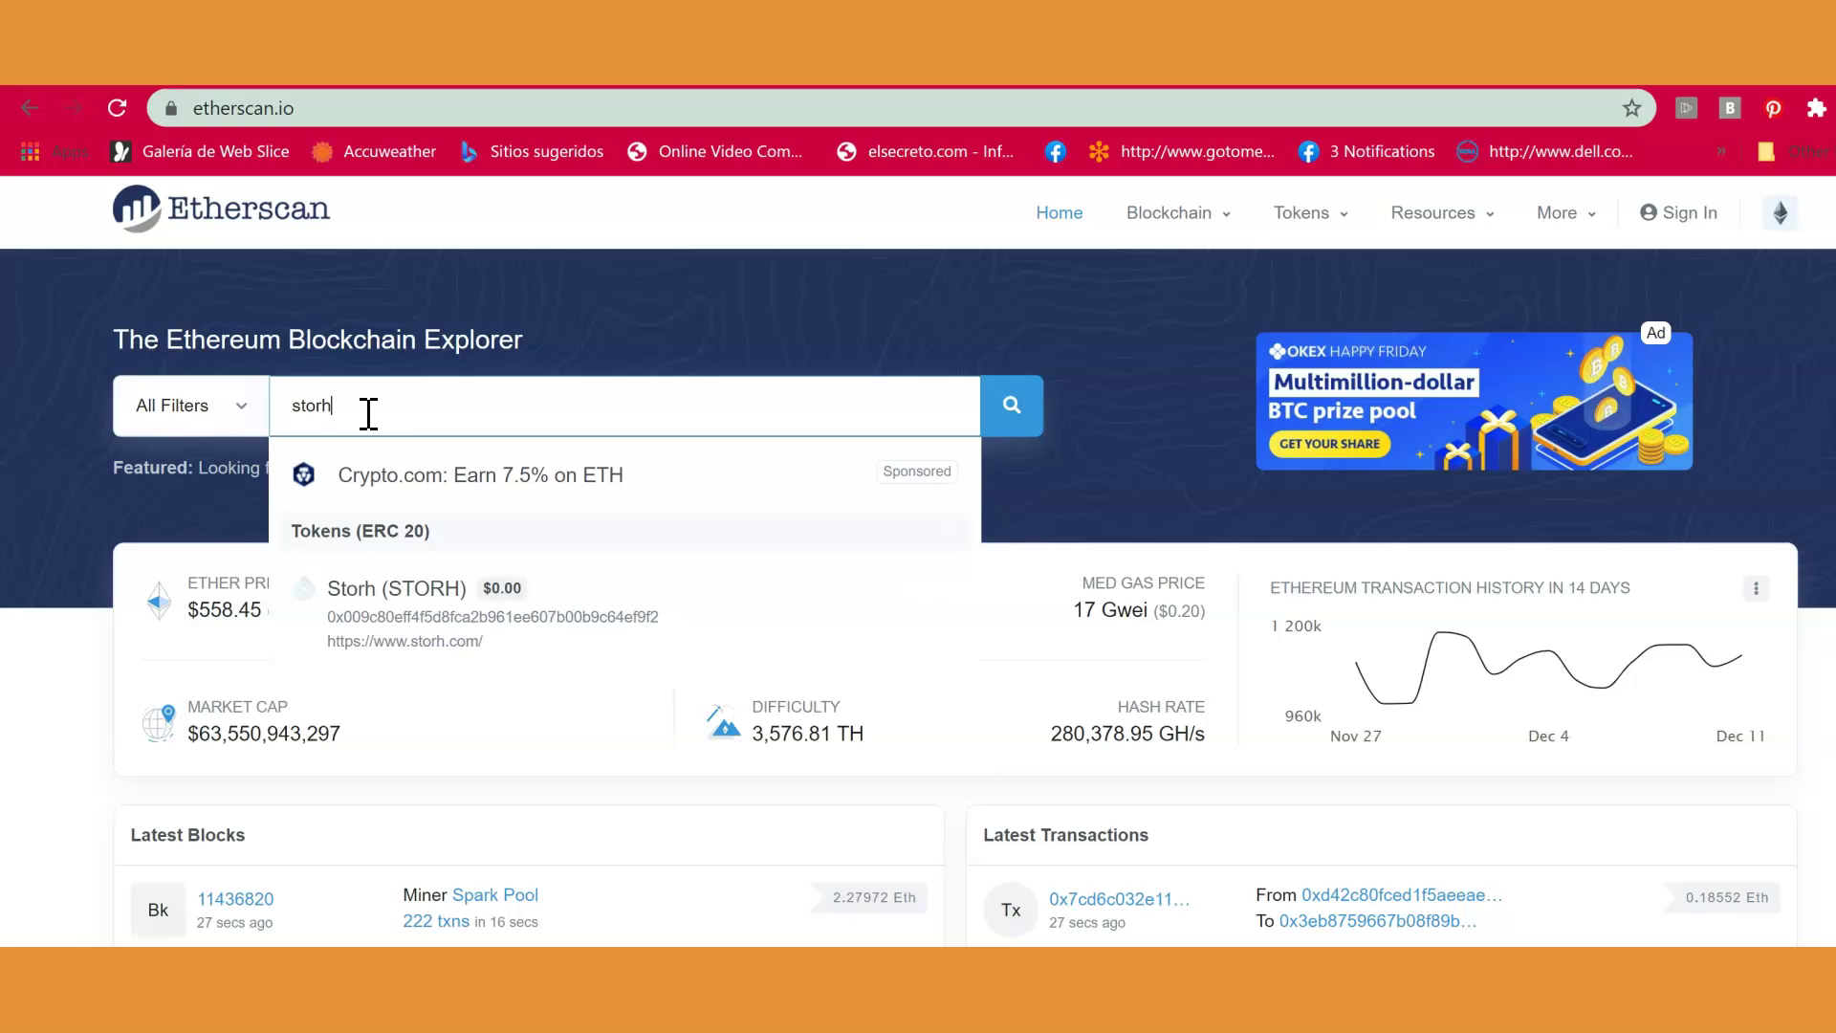
click(395, 614)
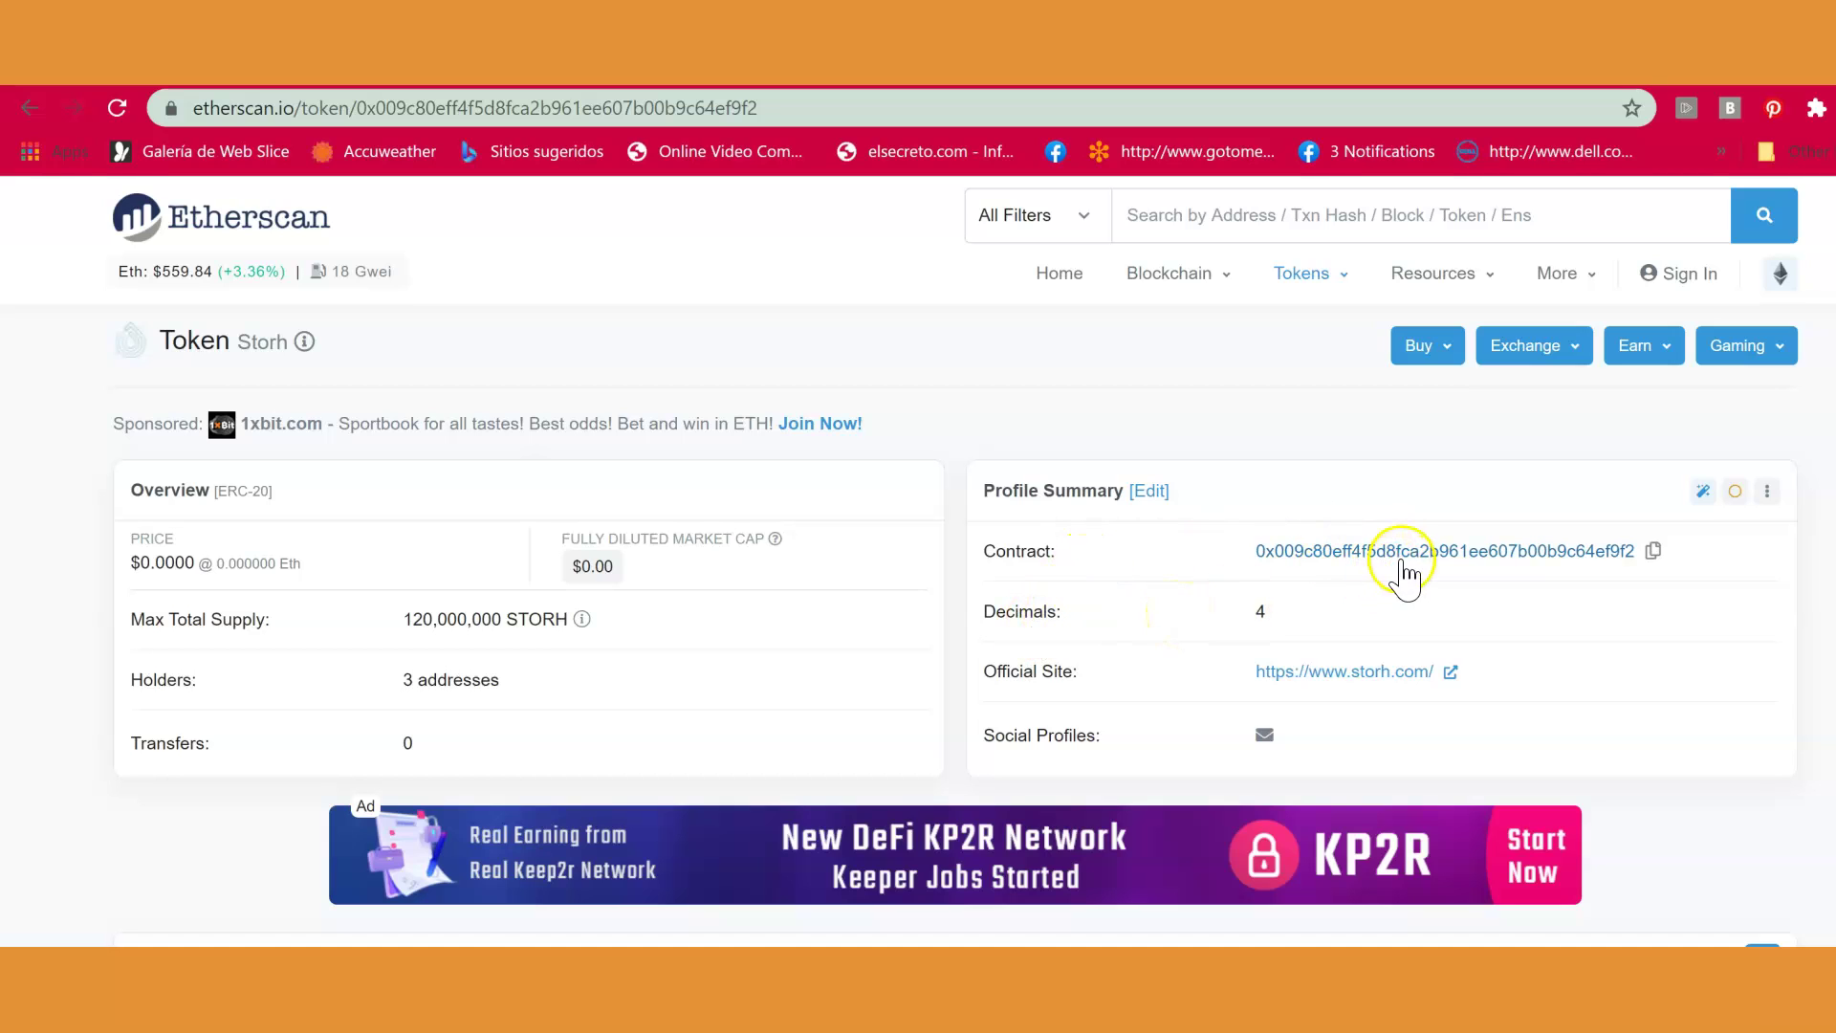
click(1653, 553)
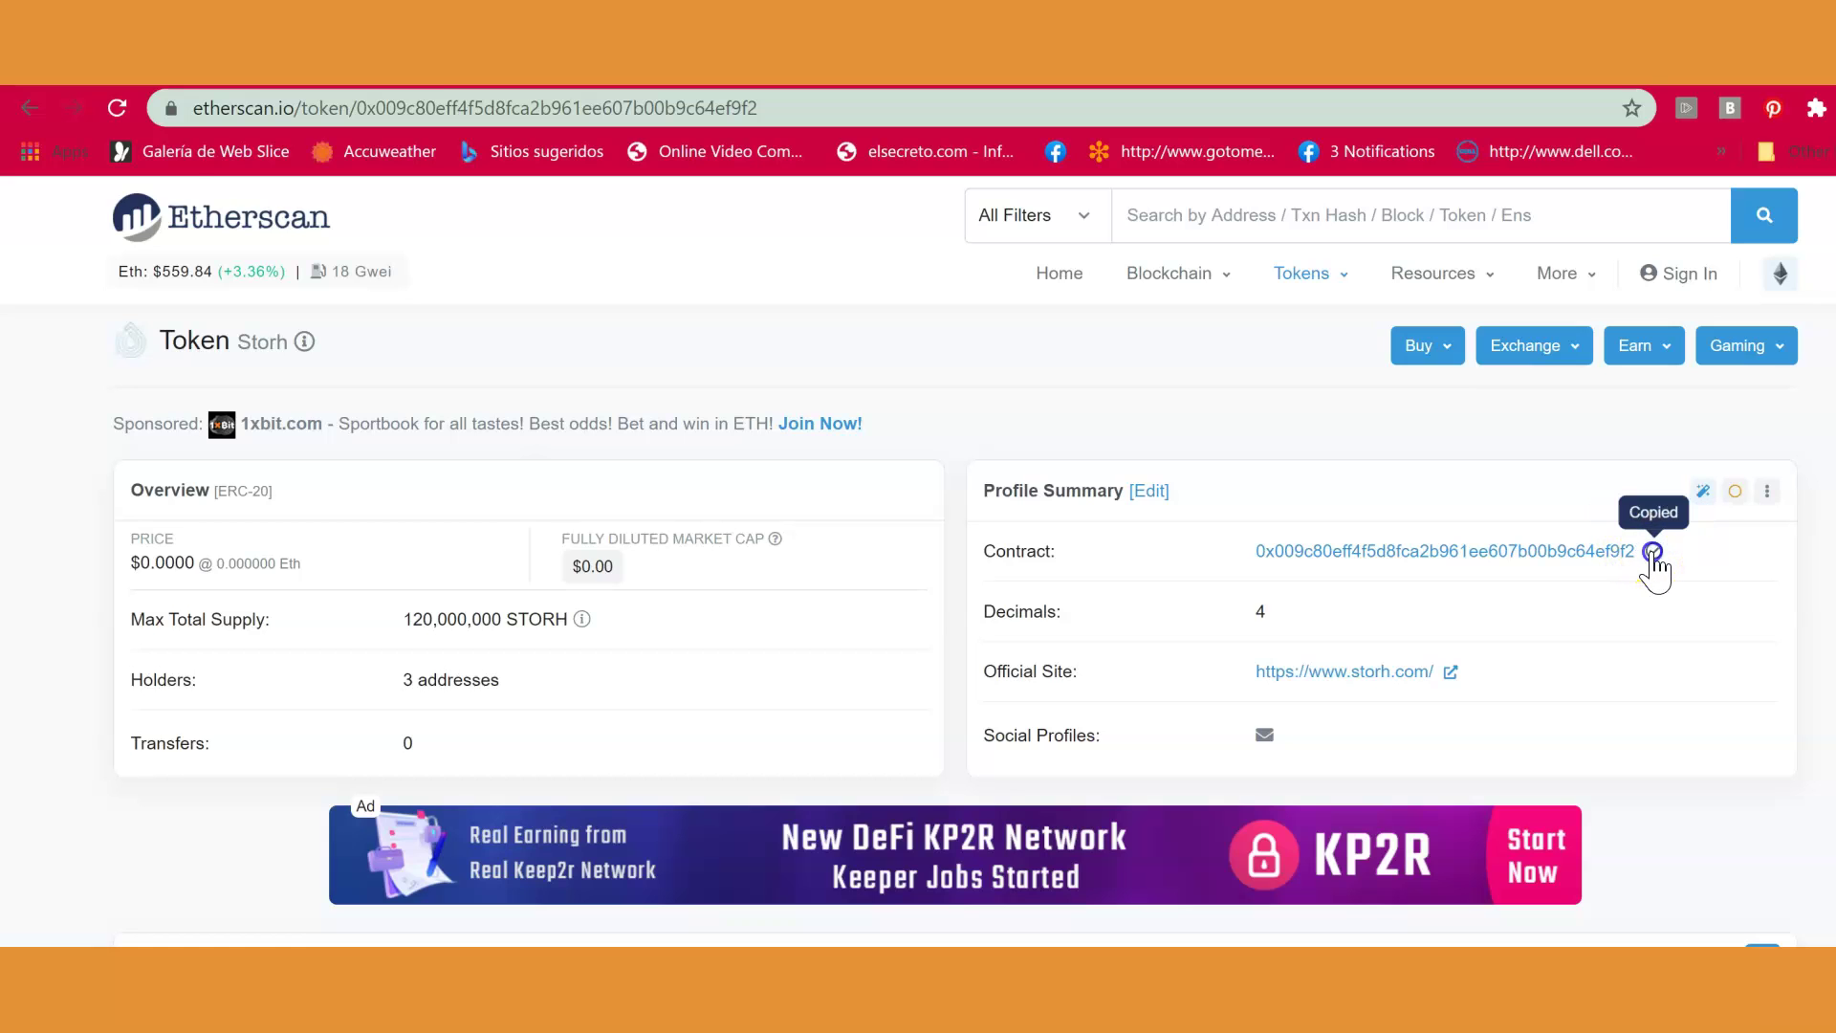
- Switch to MyEtherWallet, fill in the custom token's contract address with the one copied from Etherscan, and set its symbol to storh
key(ctrl+Tab)
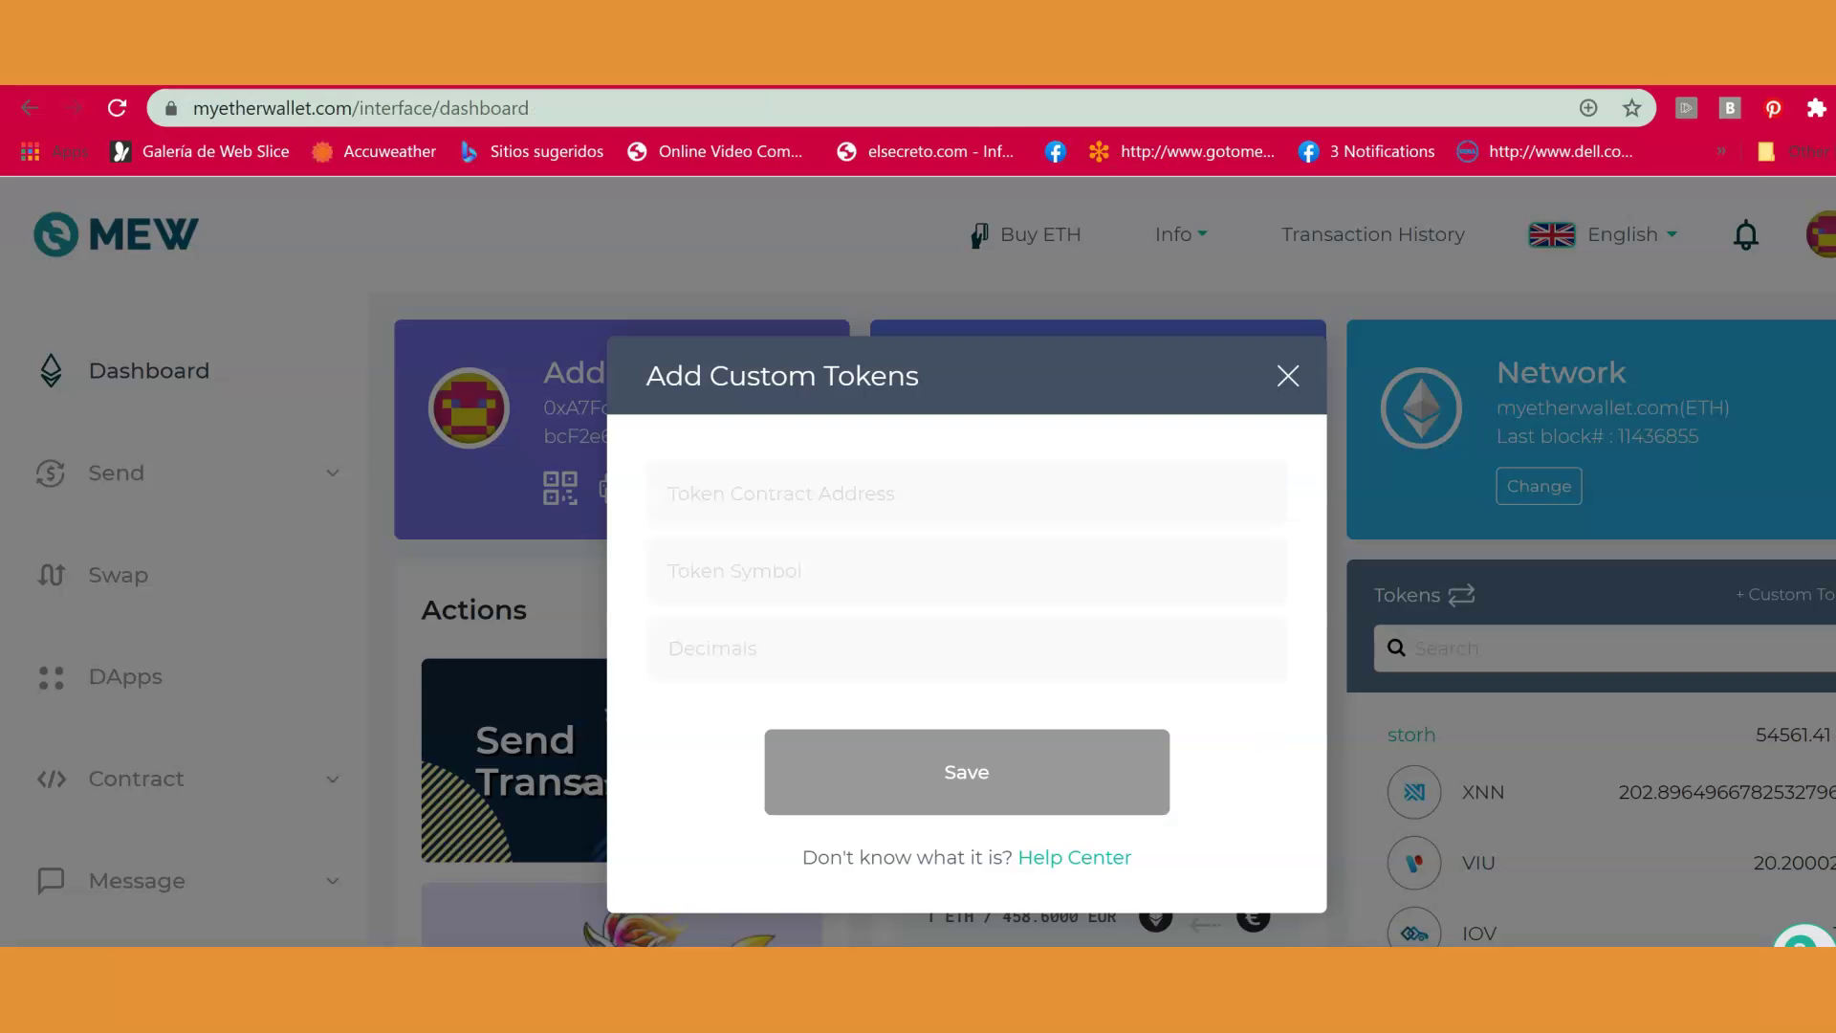
click(740, 507)
right_click(738, 496)
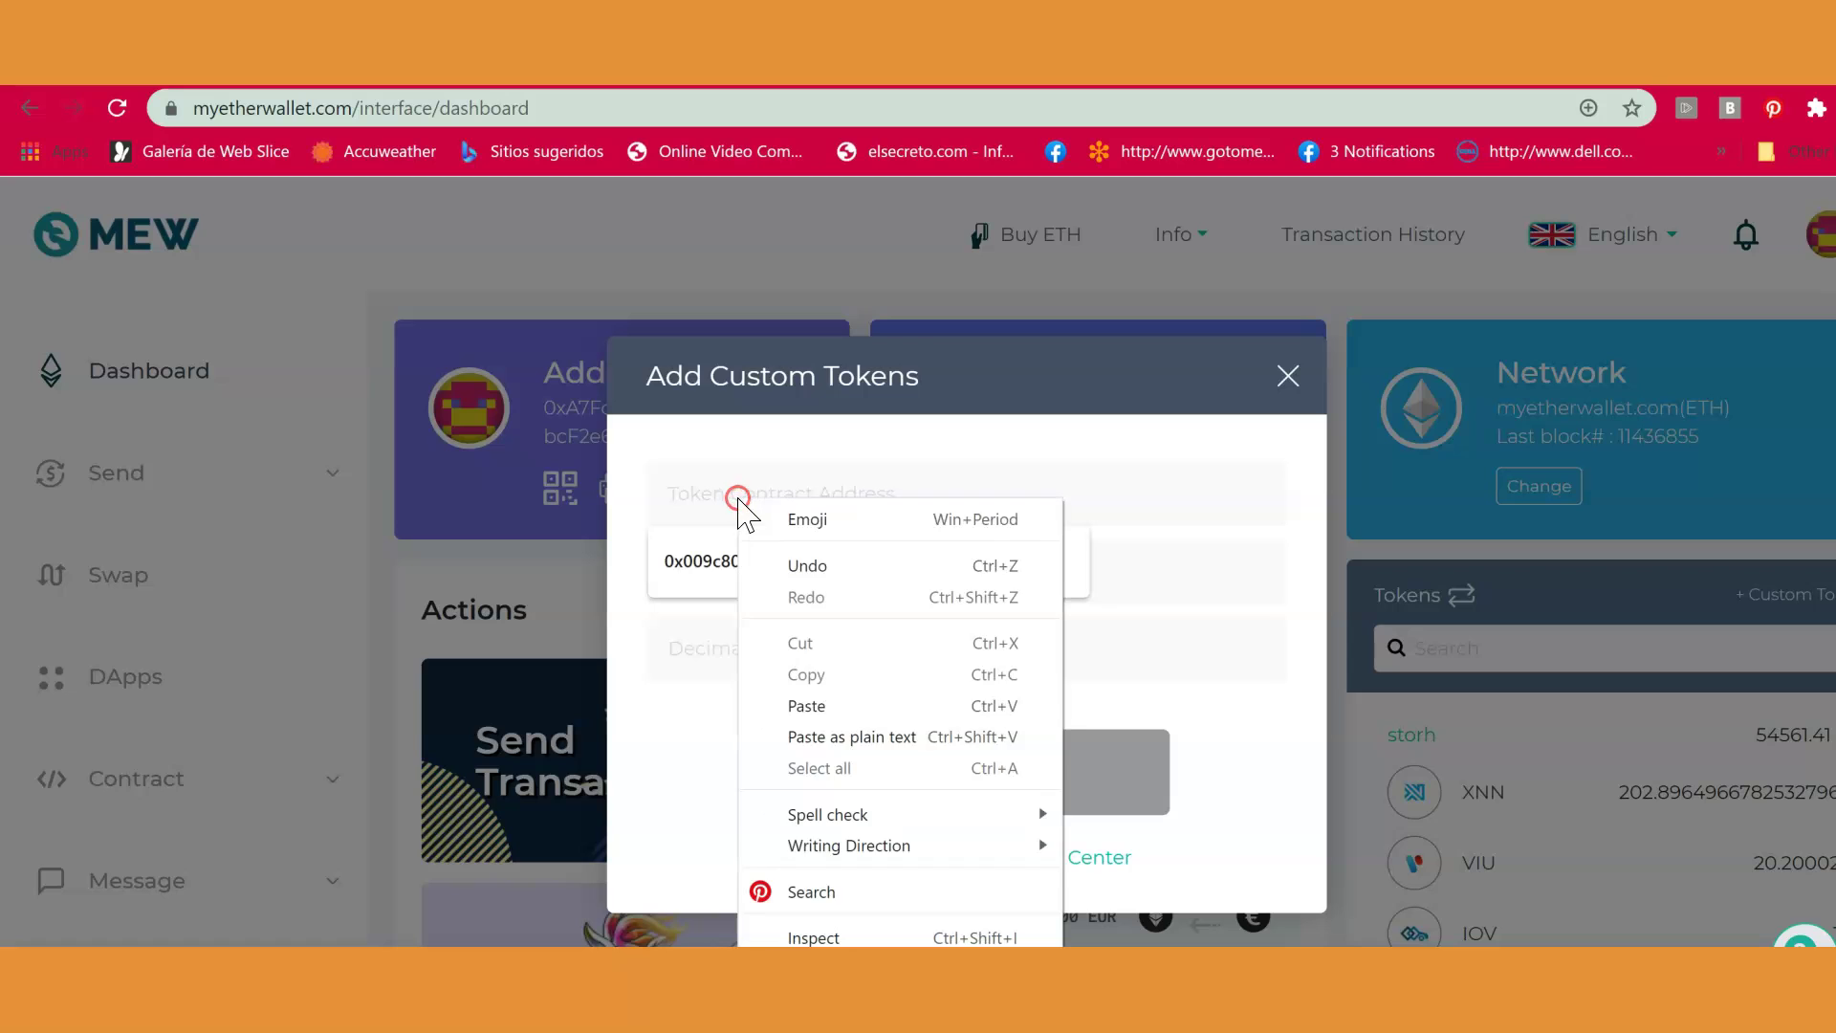
click(811, 706)
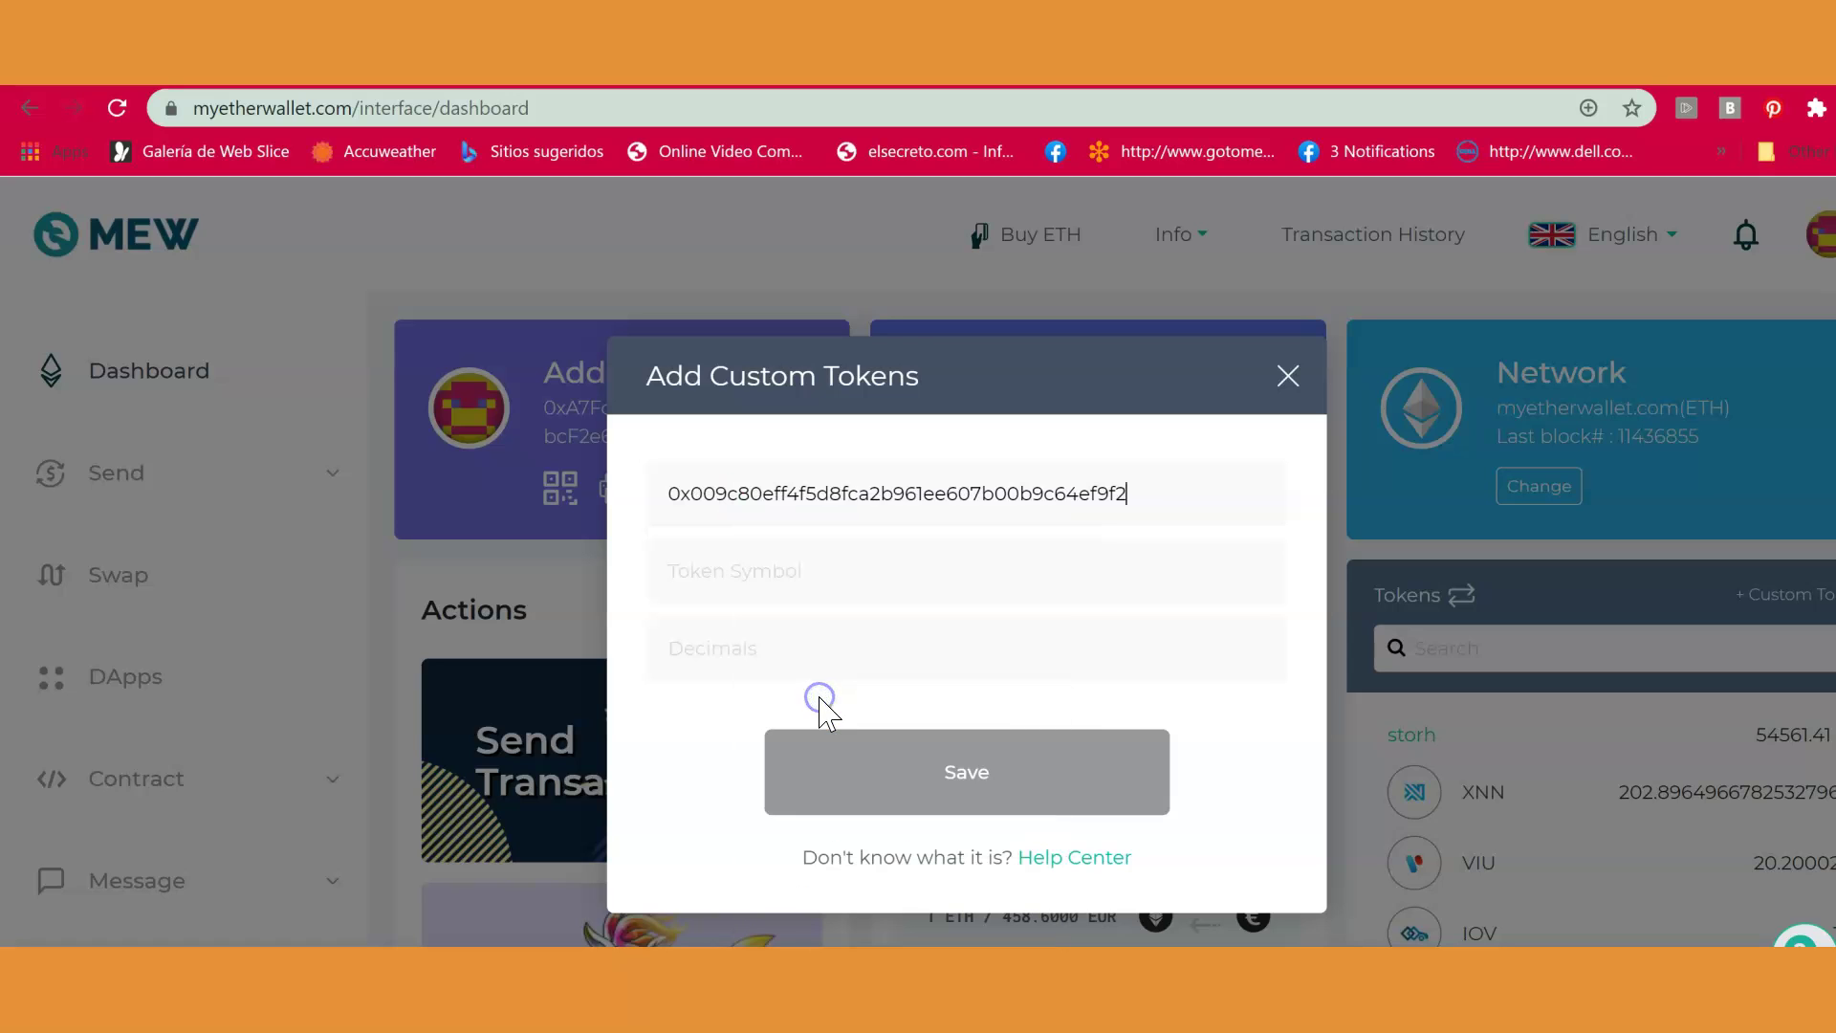
click(801, 574)
text(storh)
- Check the token's decimals on Etherscan, set Decimals to 4 in MyEtherWallet, and try to save the custom token
click(737, 656)
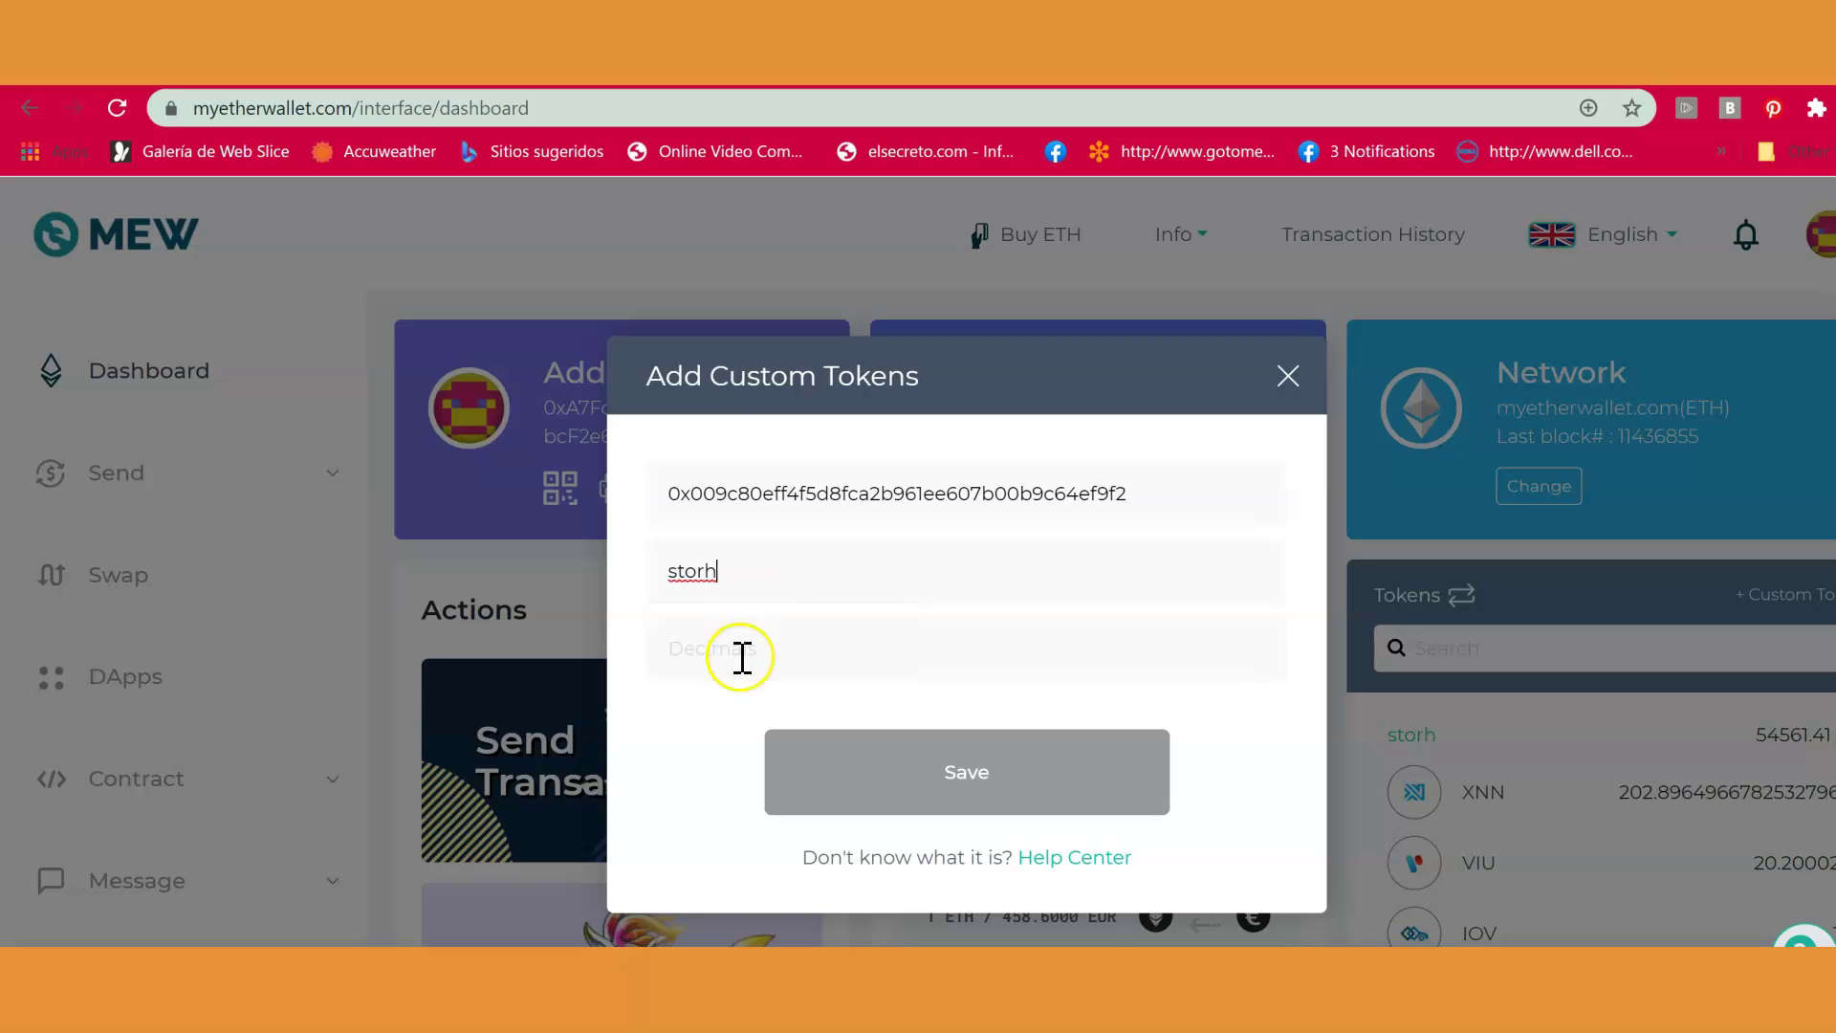
key(ctrl+Tab)
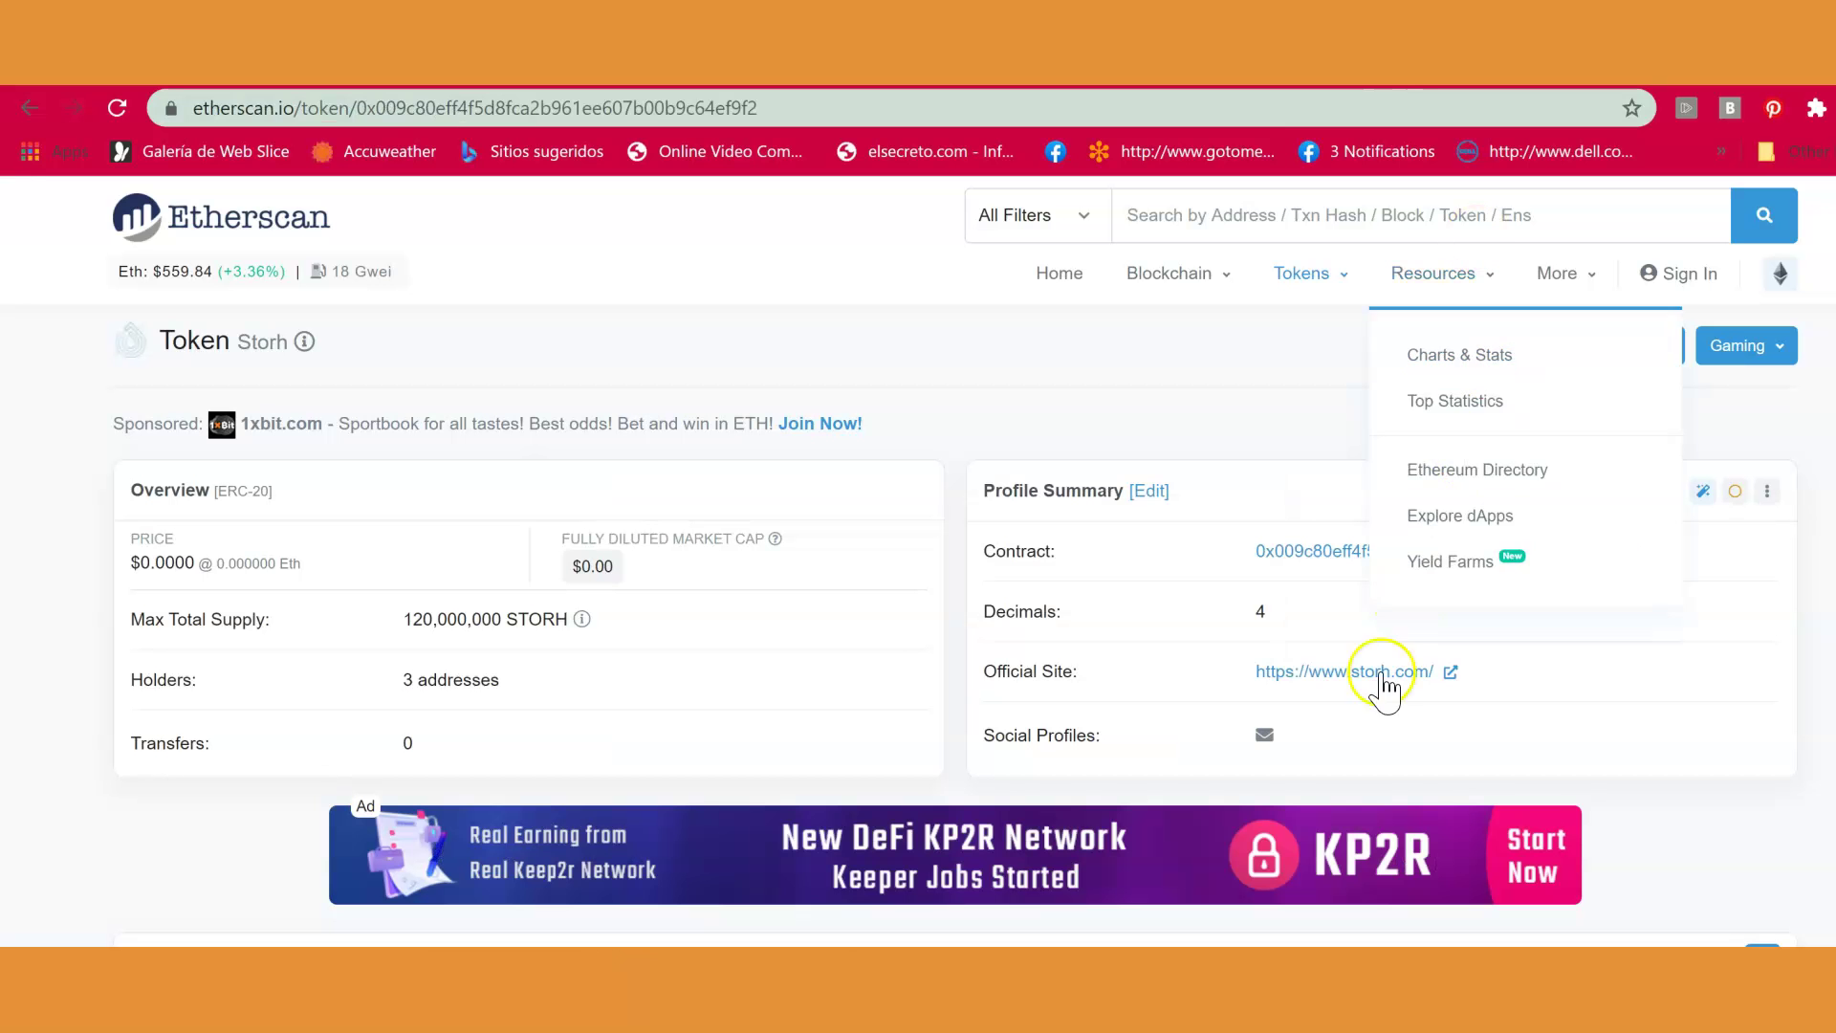
key(ctrl+Tab)
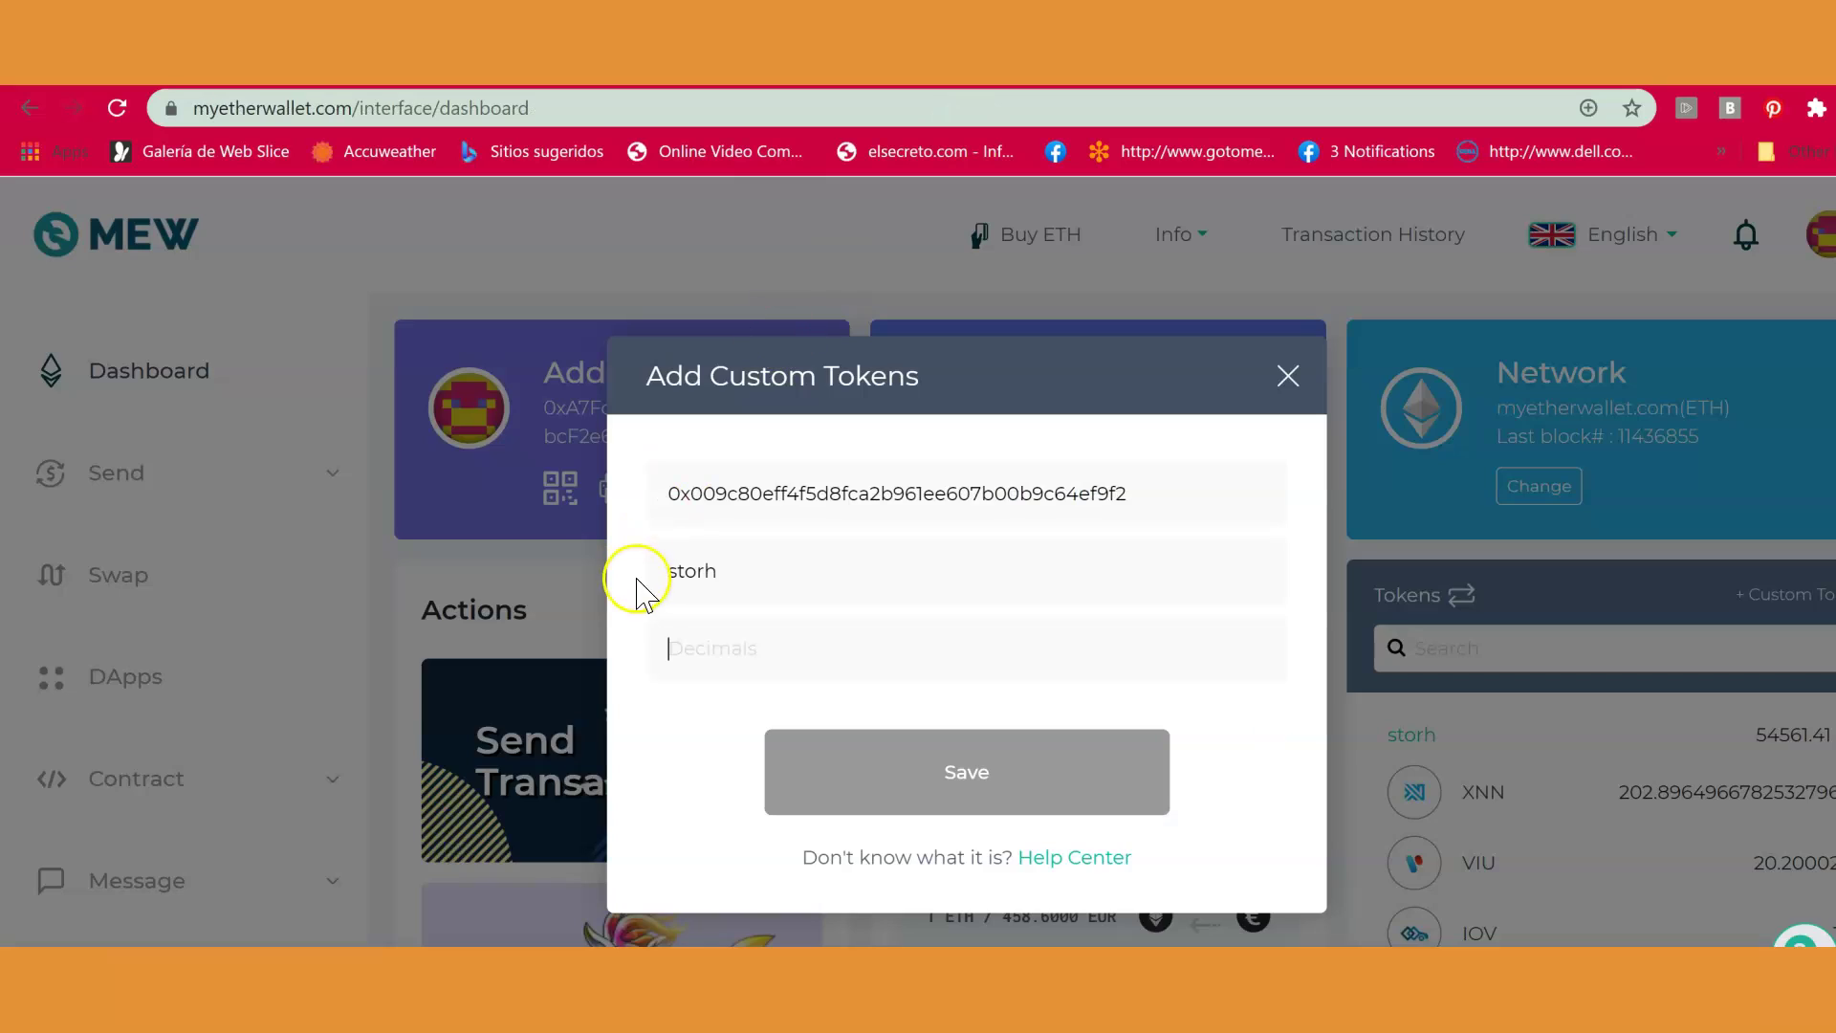
text(4)
click(918, 778)
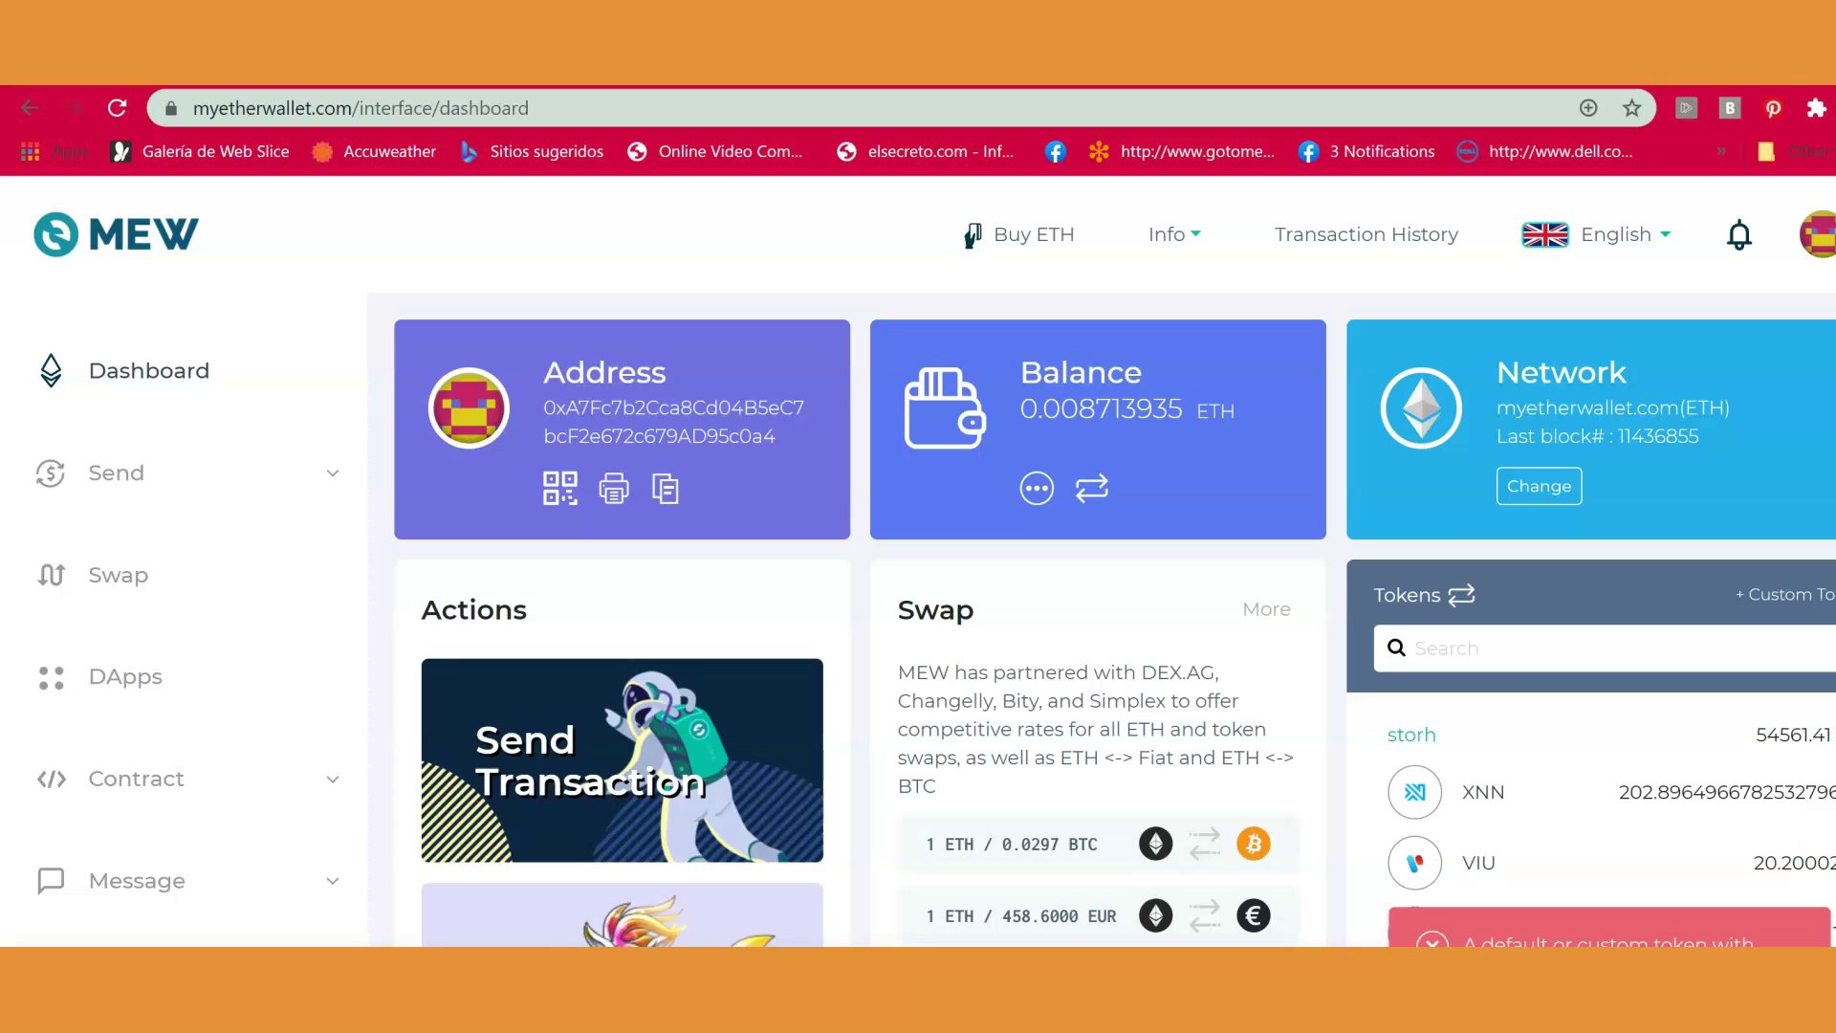
click(1660, 943)
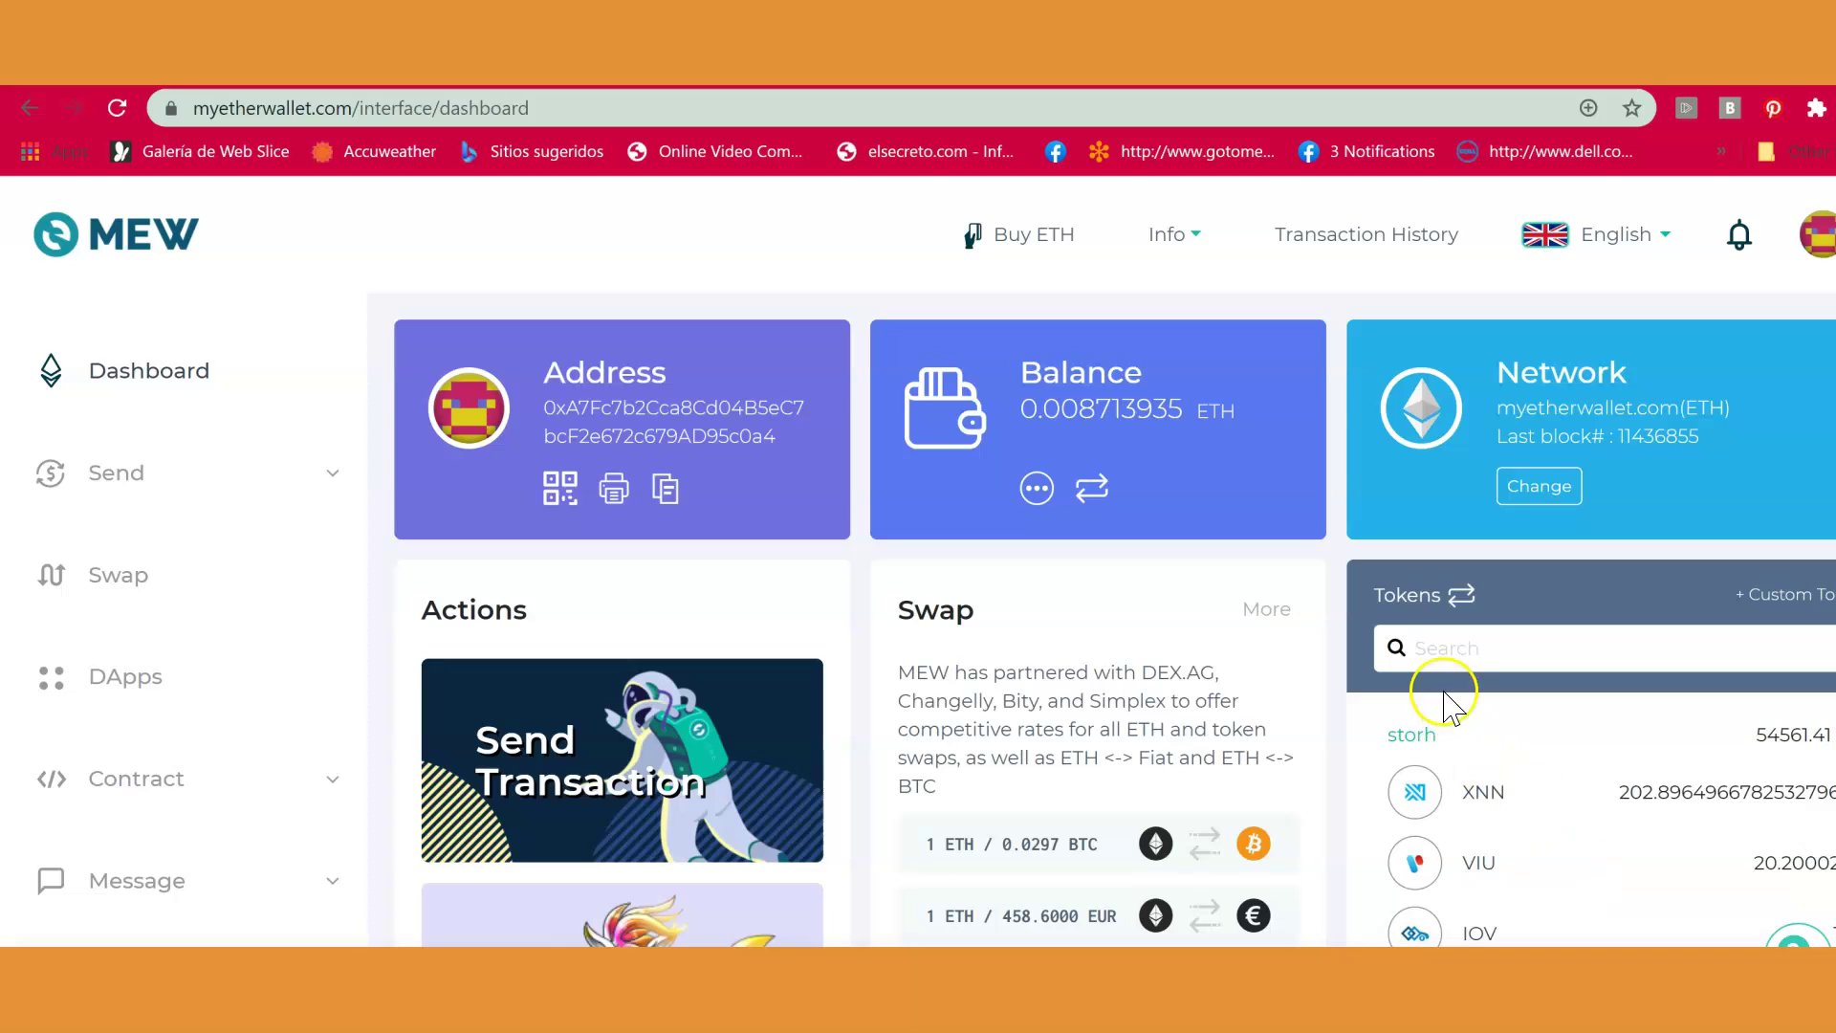